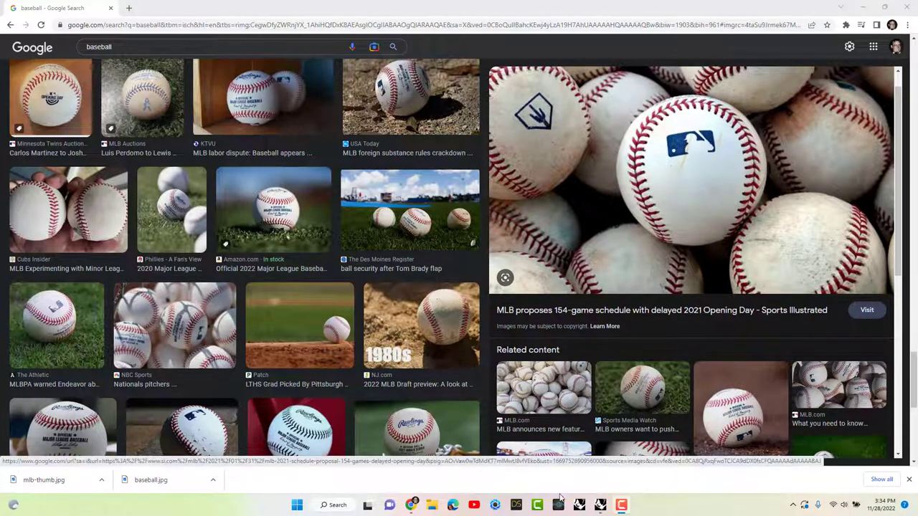
Bring Rhino forward, minimize Grasshopper and maximize the Top viewport
{"action": "left_click", "coordinate": [601, 506]}
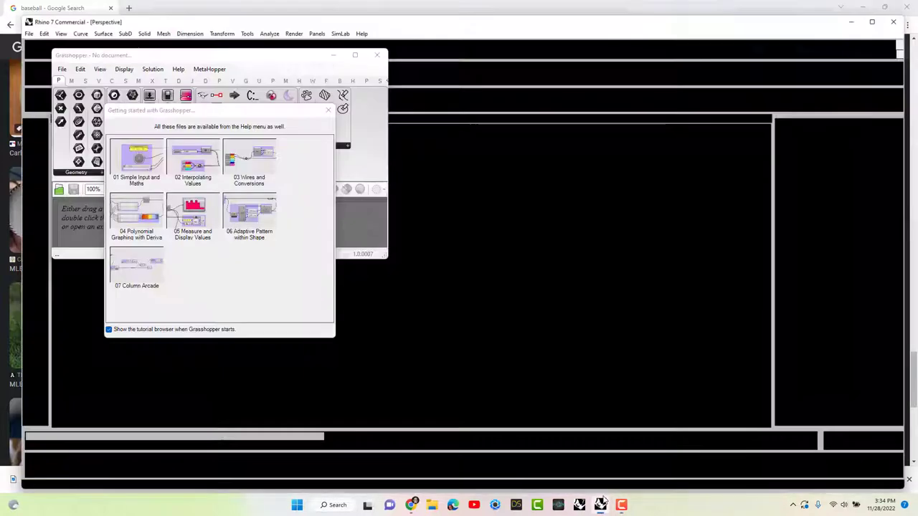
{"action": "left_click", "coordinate": [332, 54]}
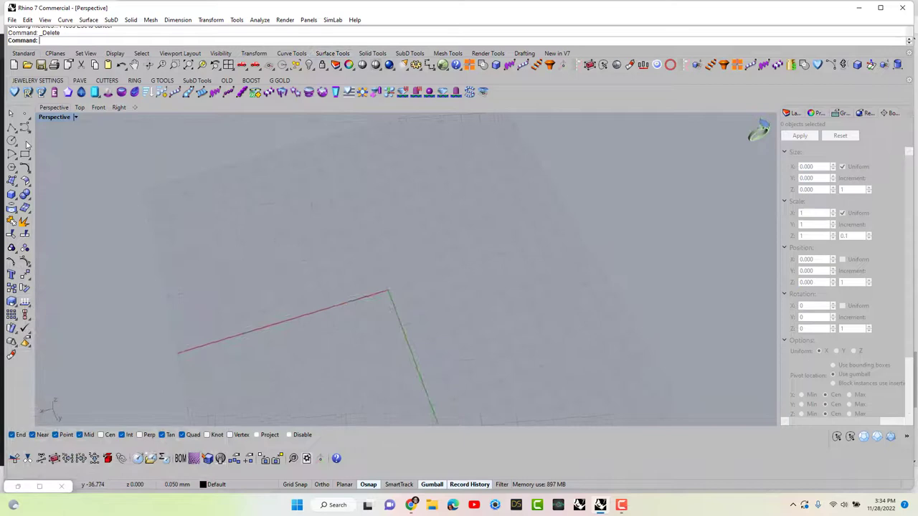
{"action": "double_click", "coordinate": [53, 117]}
{"action": "double_click", "coordinate": [43, 117]}
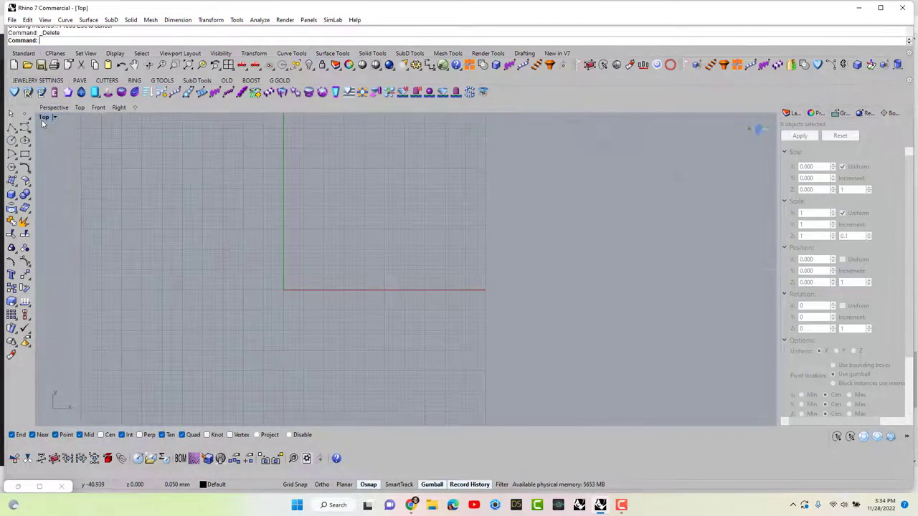
{"action": "right_click_drag", "start_coordinate": [271, 250], "coordinate": [355, 222]}
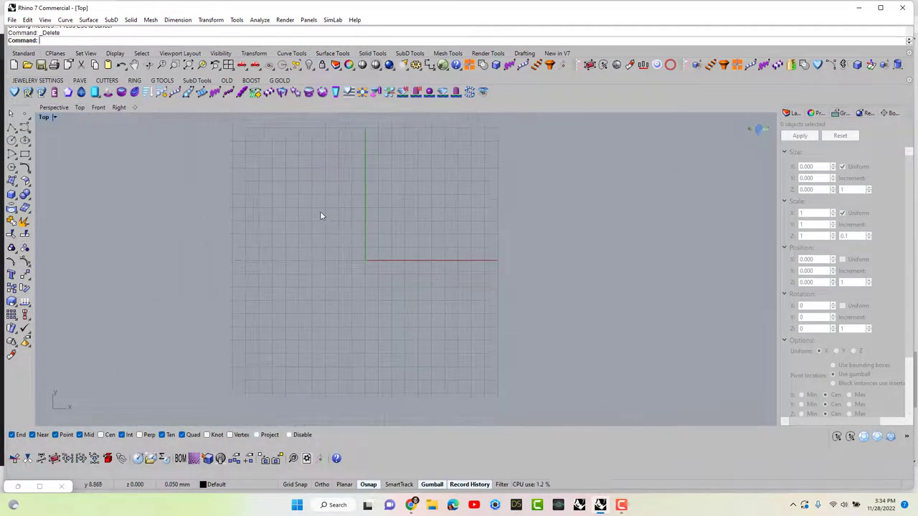
Run the Picture command to choose a reference image
{"action": "scroll", "coordinate": [320, 211], "scroll_direction": "up", "scroll_amount": 1}
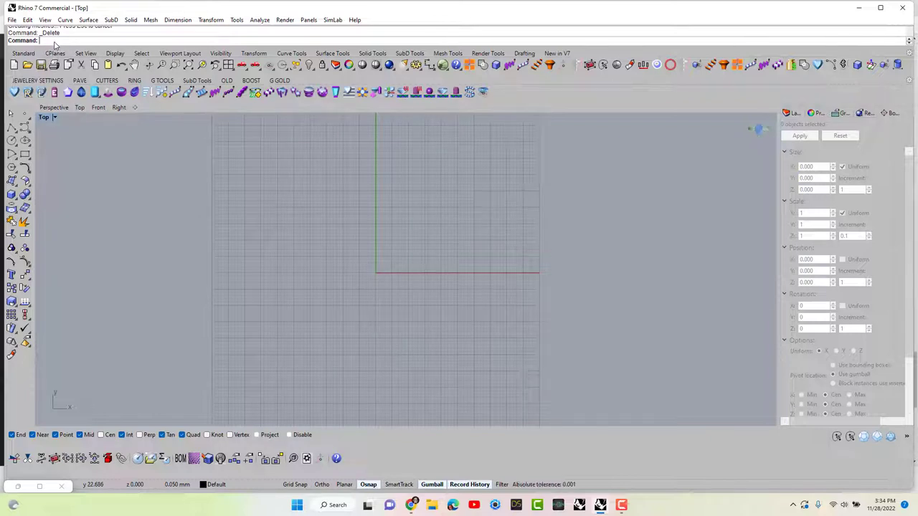
{"action": "type", "text": "Pict"}
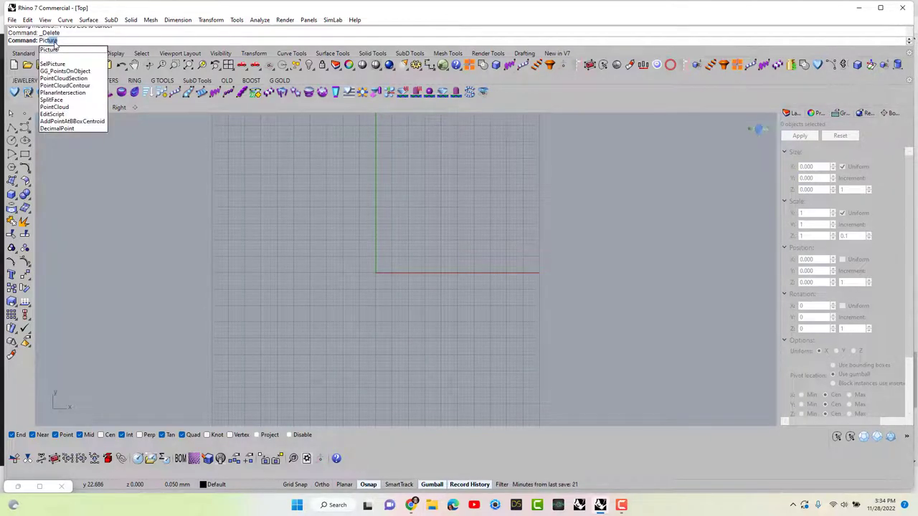
{"action": "type", "text": "ure"}
{"action": "key", "text": "Return"}
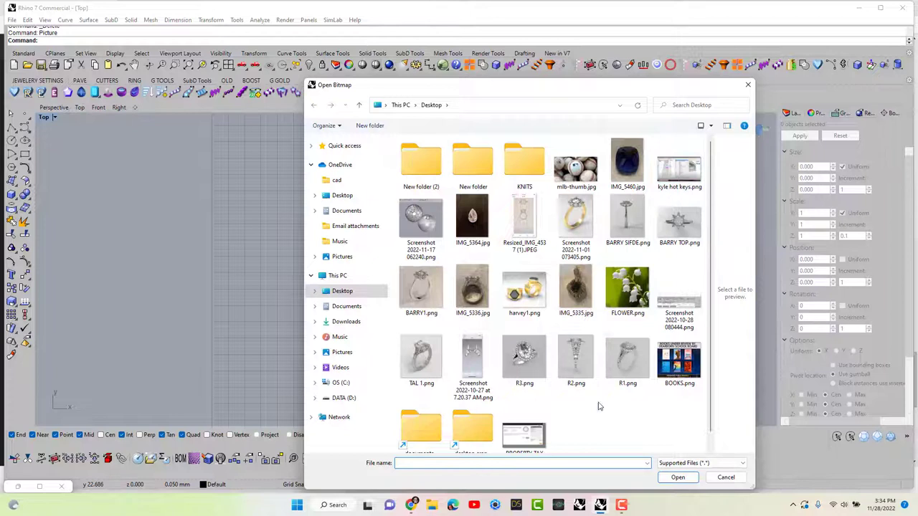
Place mlb-thumb.jpg as a reference picture in the Top view by two corners
{"action": "left_click", "coordinate": [355, 291]}
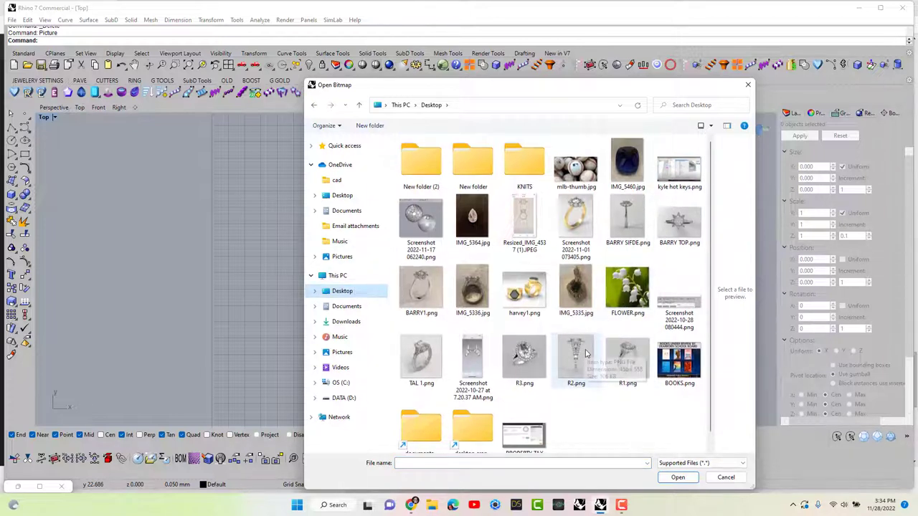
{"action": "left_click", "coordinate": [561, 180]}
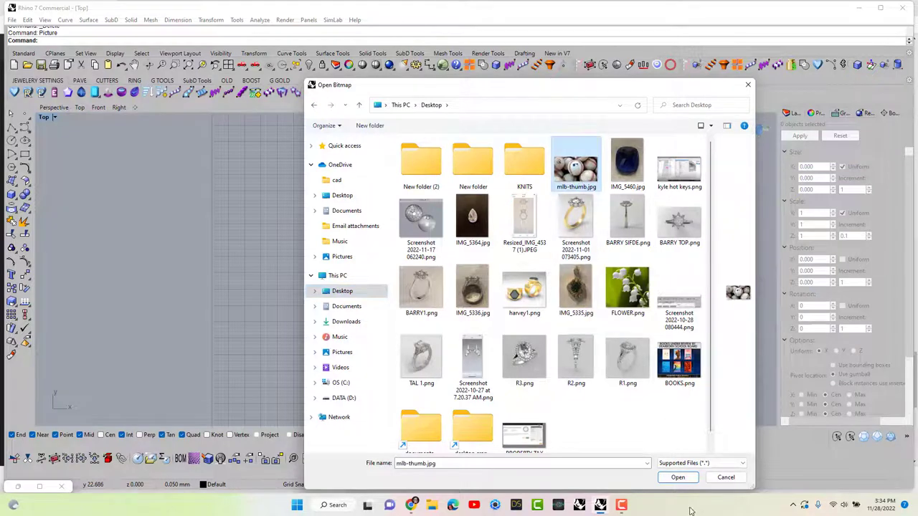
{"action": "left_click", "coordinate": [677, 477]}
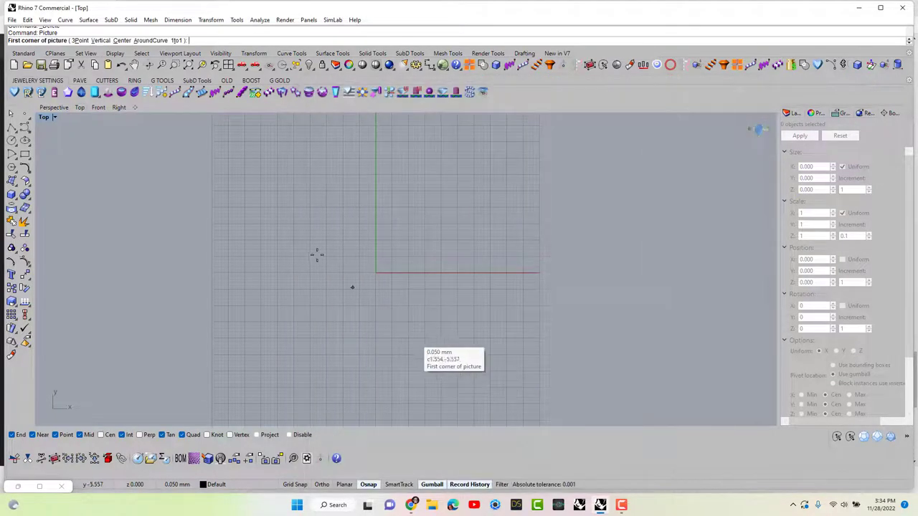
{"action": "left_click", "coordinate": [526, 157]}
{"action": "left_click", "coordinate": [672, 256]}
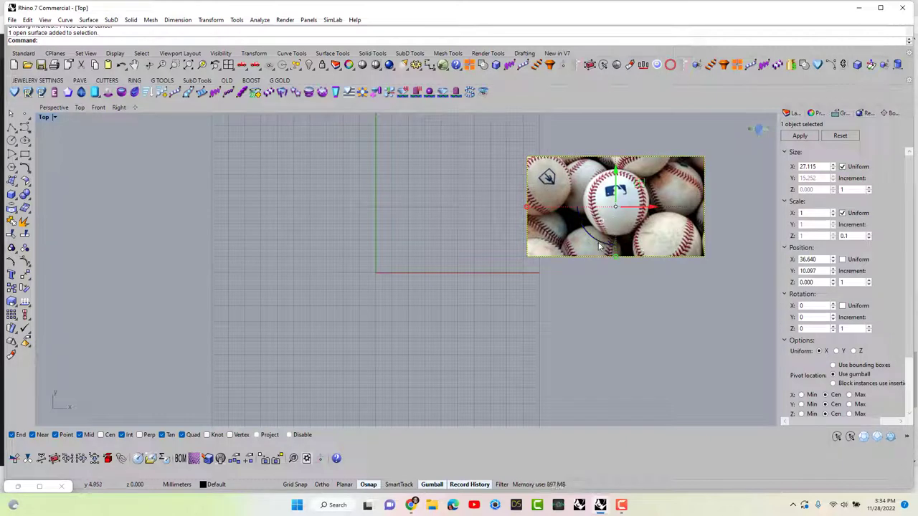
Rotate the picture 90° into portrait orientation and deselect it
{"action": "left_click_drag", "start_coordinate": [604, 246], "coordinate": [554, 214]}
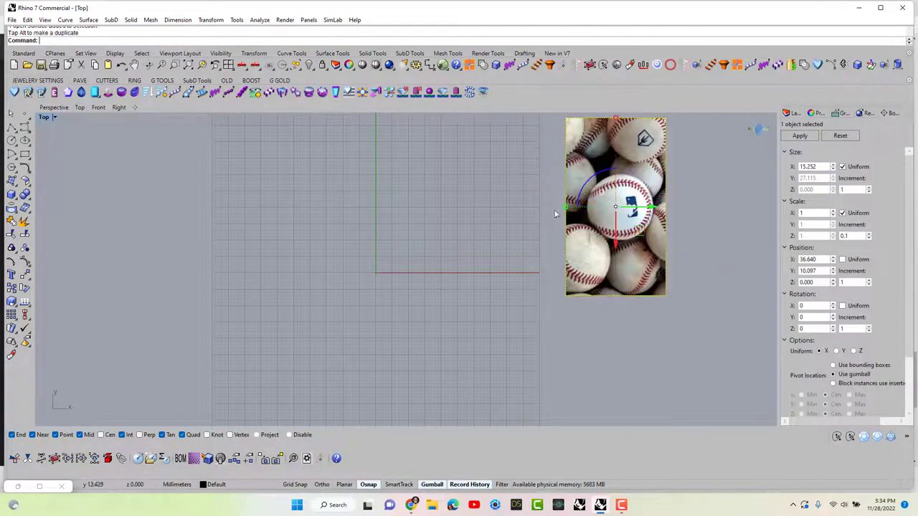
{"action": "left_click", "coordinate": [714, 244]}
{"action": "scroll", "coordinate": [574, 188], "scroll_direction": "up", "scroll_amount": 2}
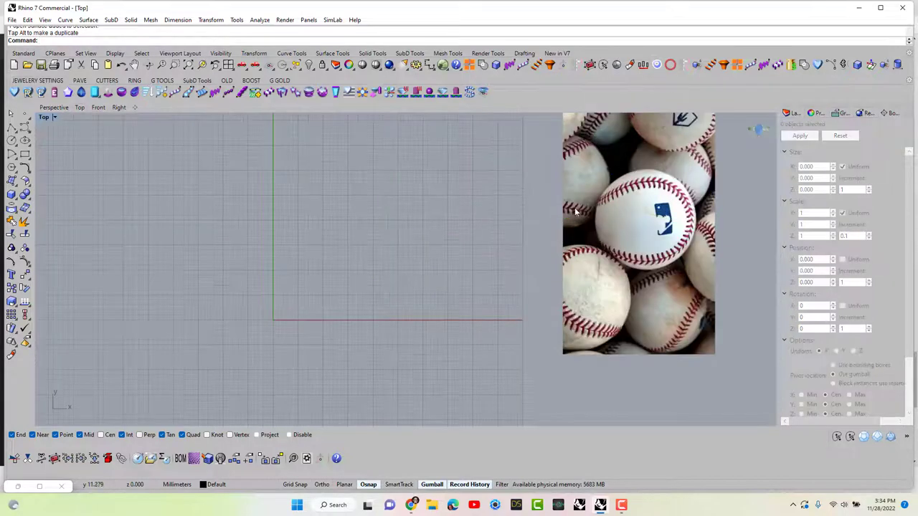
Create a Center, Radius sphere at the origin with a 17 mm diameter
{"action": "left_click", "coordinate": [15, 200]}
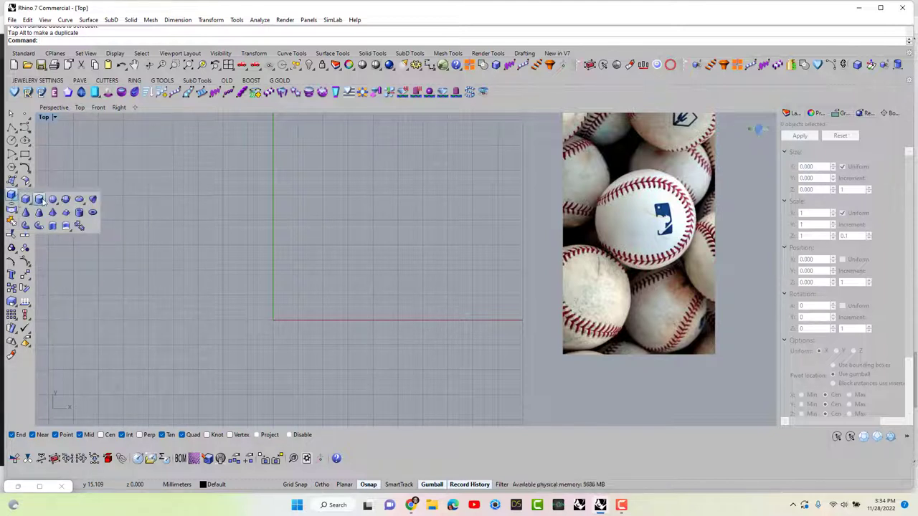
{"action": "left_click", "coordinate": [52, 200]}
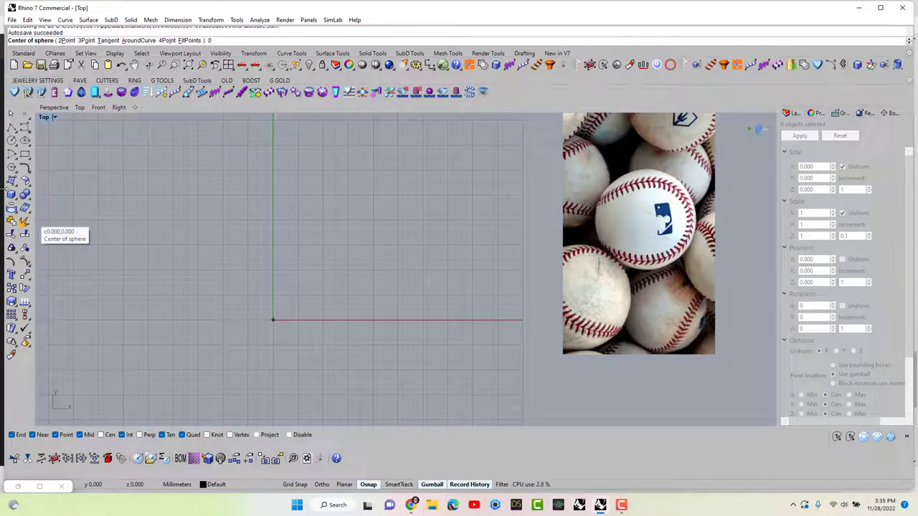
{"action": "key", "text": "Return"}
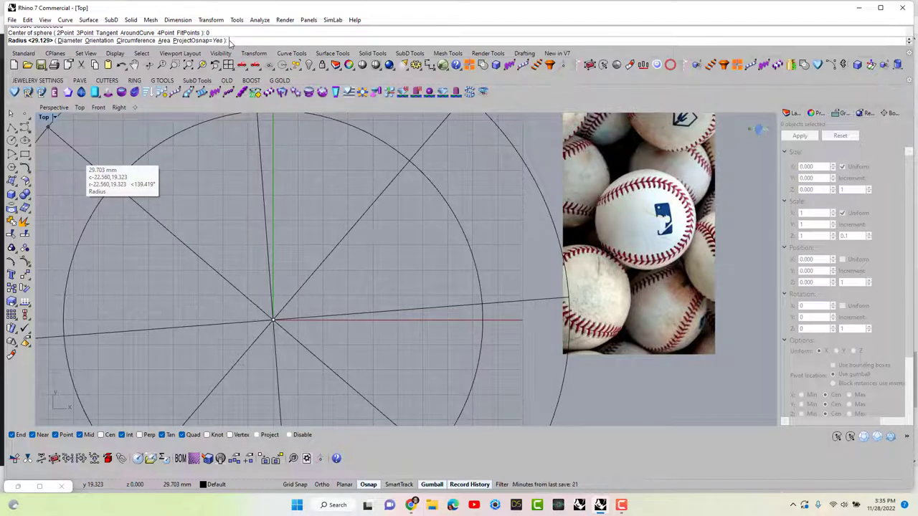
{"action": "left_click", "coordinate": [71, 40]}
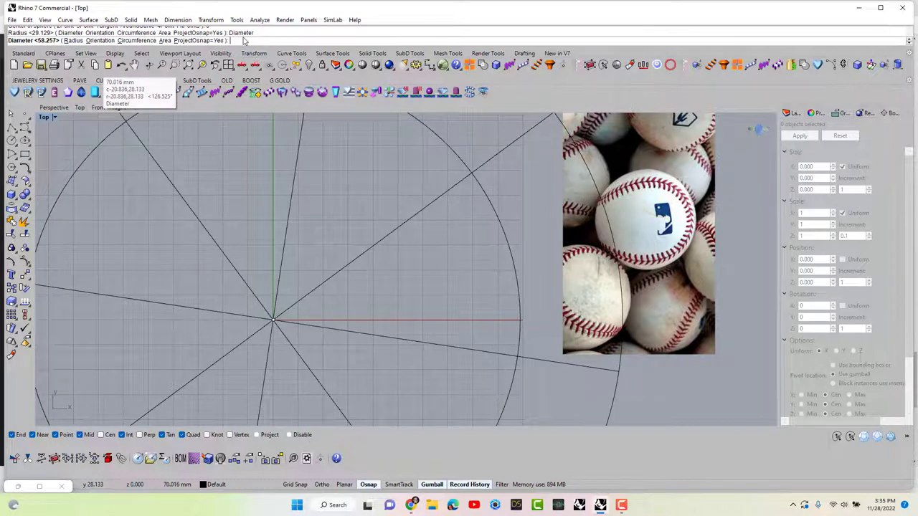
{"action": "type", "text": "17"}
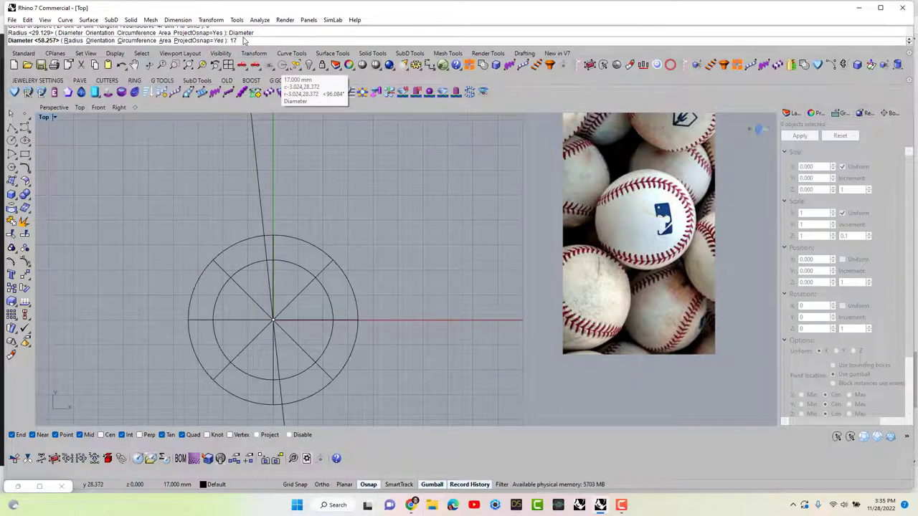
{"action": "key", "text": "Return"}
{"action": "scroll", "coordinate": [330, 215], "scroll_direction": "down", "scroll_amount": 3}
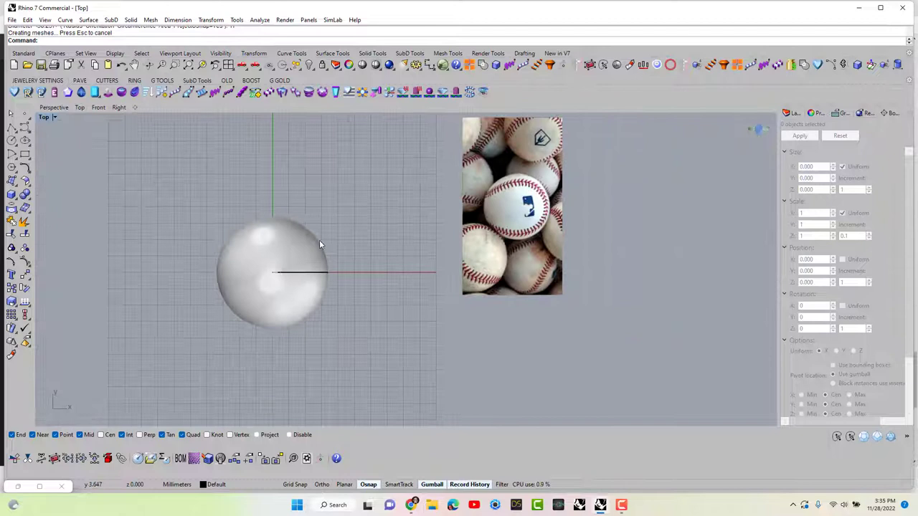
Switch the Top view to Ghosted display
{"action": "right_click_drag", "start_coordinate": [319, 240], "coordinate": [345, 208]}
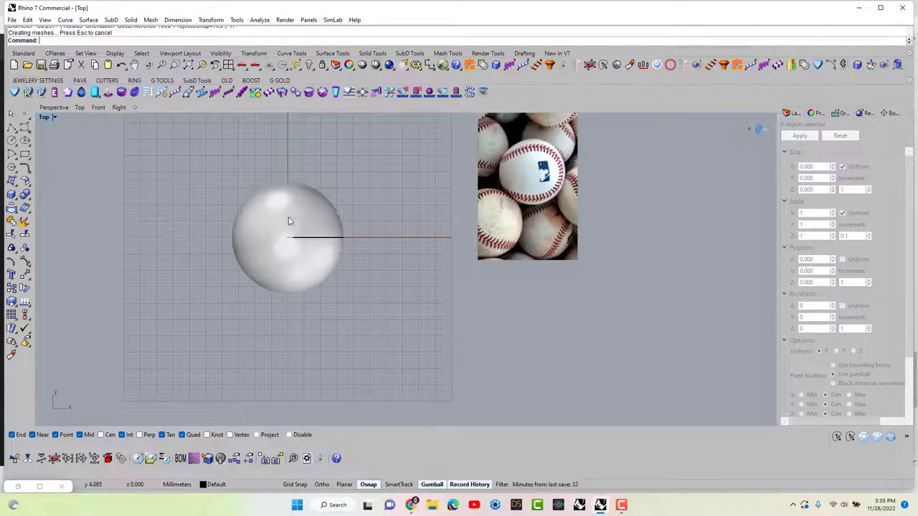
{"action": "left_click", "coordinate": [54, 117]}
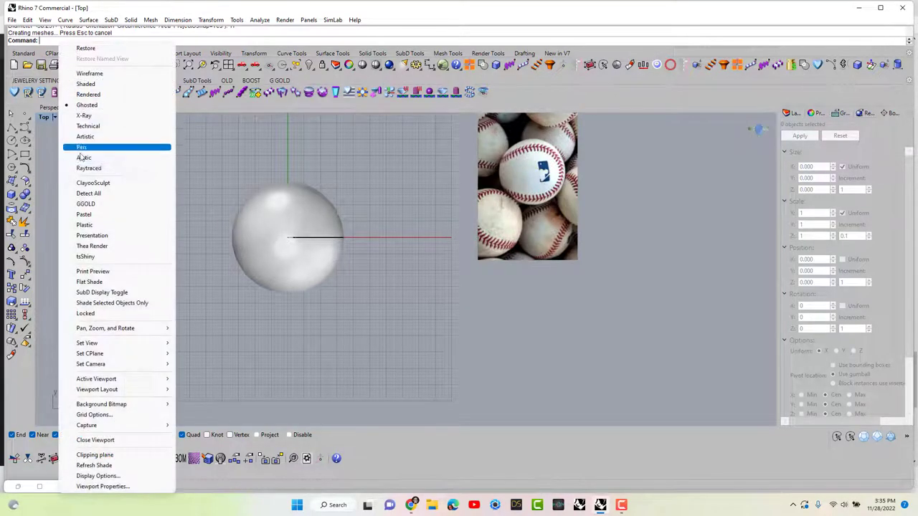
{"action": "left_click", "coordinate": [90, 107]}
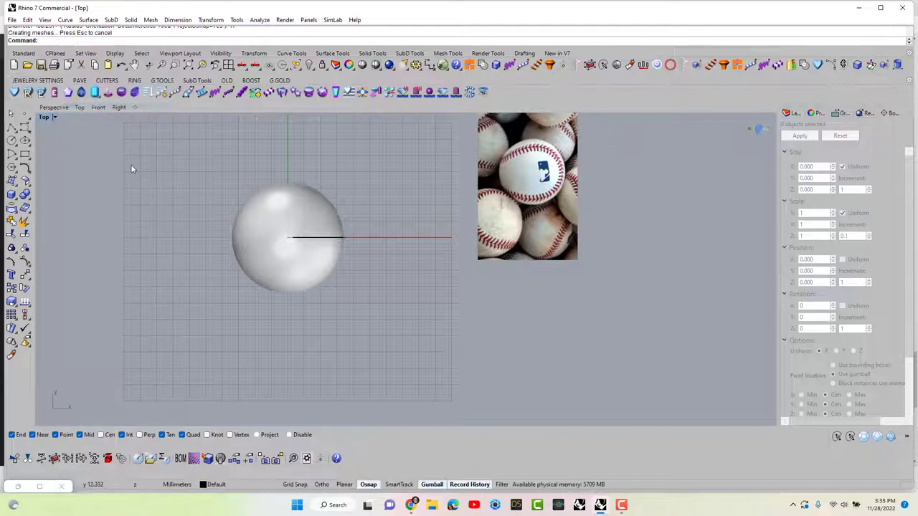
Draw a 12.5 mm diameter circle centred at the origin
{"action": "left_click", "coordinate": [12, 141]}
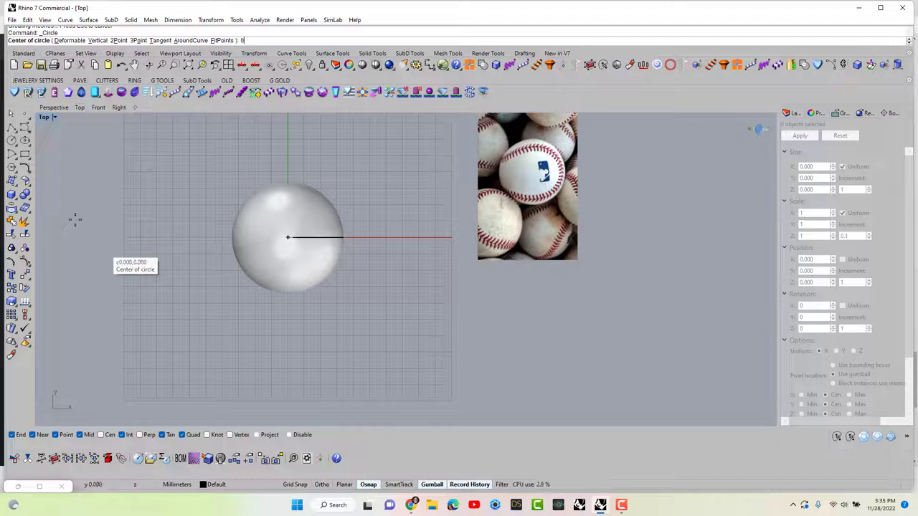
{"action": "type", "text": "0"}
{"action": "key", "text": "Return"}
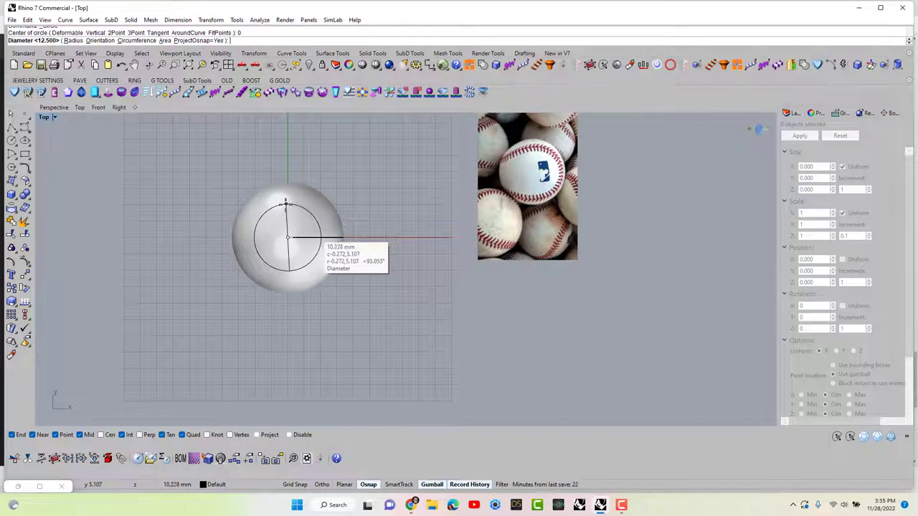
{"action": "type", "text": "12.5"}
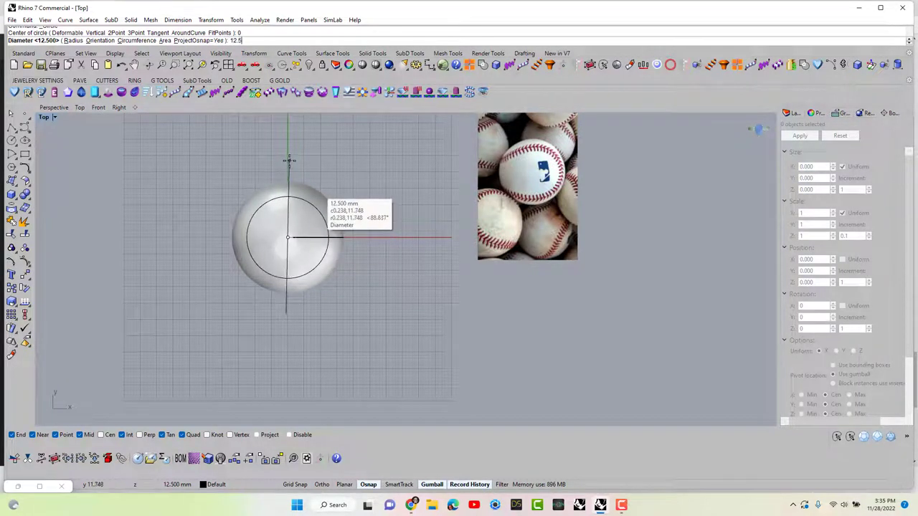
{"action": "key", "text": "Return"}
{"action": "scroll", "coordinate": [281, 228], "scroll_direction": "up", "scroll_amount": 3}
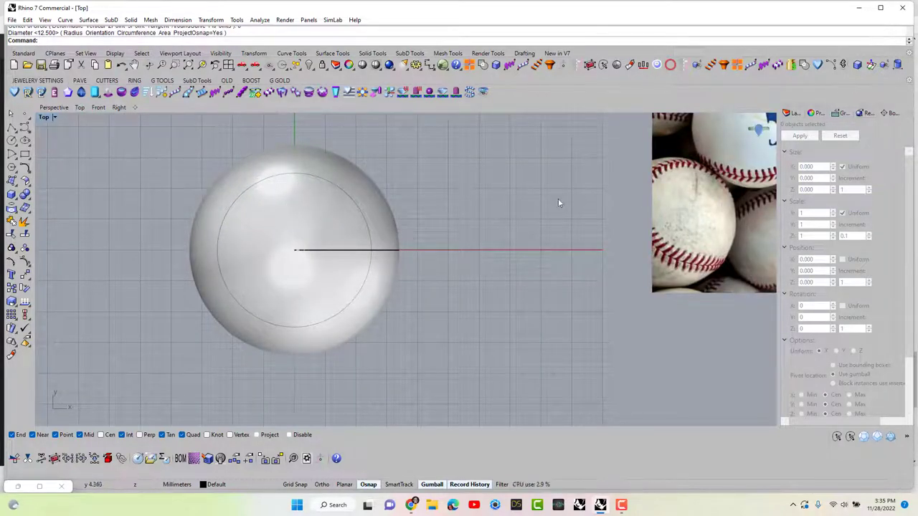
{"action": "scroll", "coordinate": [557, 198], "scroll_direction": "down", "scroll_amount": 3}
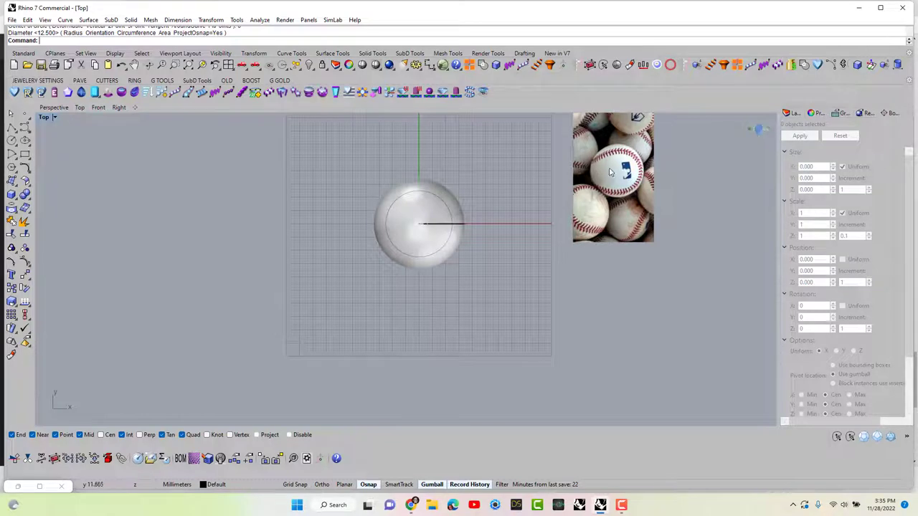
{"action": "scroll", "coordinate": [625, 170], "scroll_direction": "up", "scroll_amount": 2}
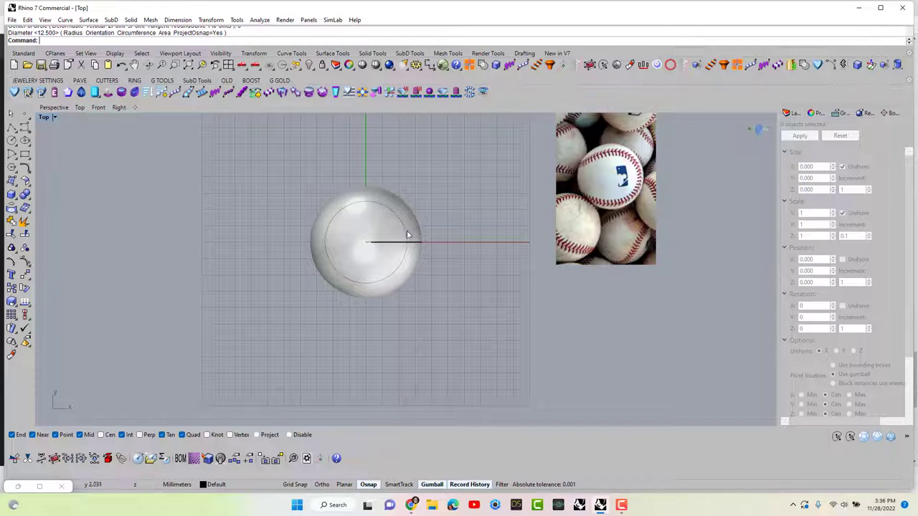
Draw a Start, End, Direction arc from the circle's top quadrant to its bottom, bulging right
{"action": "left_click", "coordinate": [15, 159]}
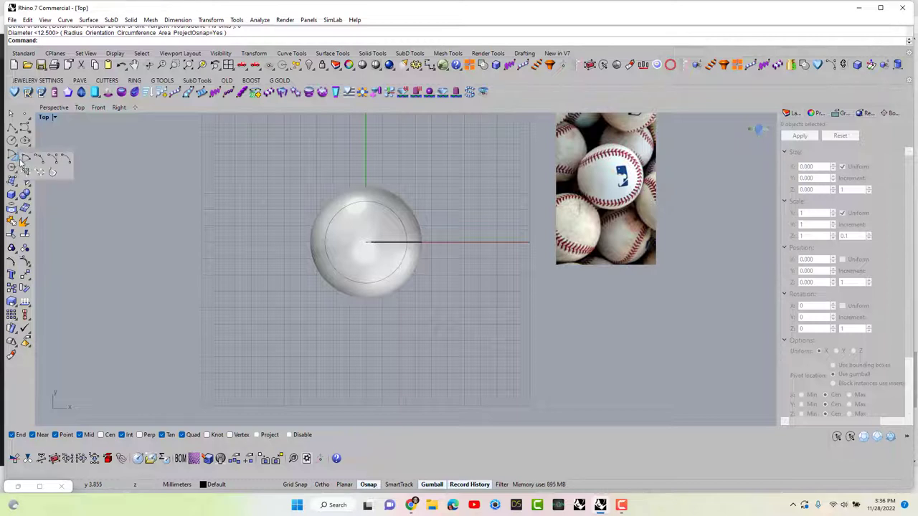
{"action": "left_click", "coordinate": [54, 164]}
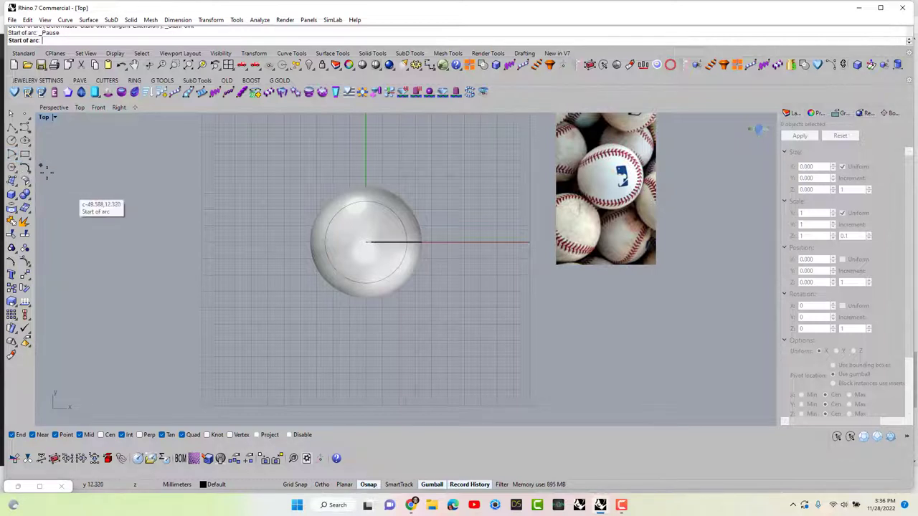
{"action": "left_click", "coordinate": [368, 201]}
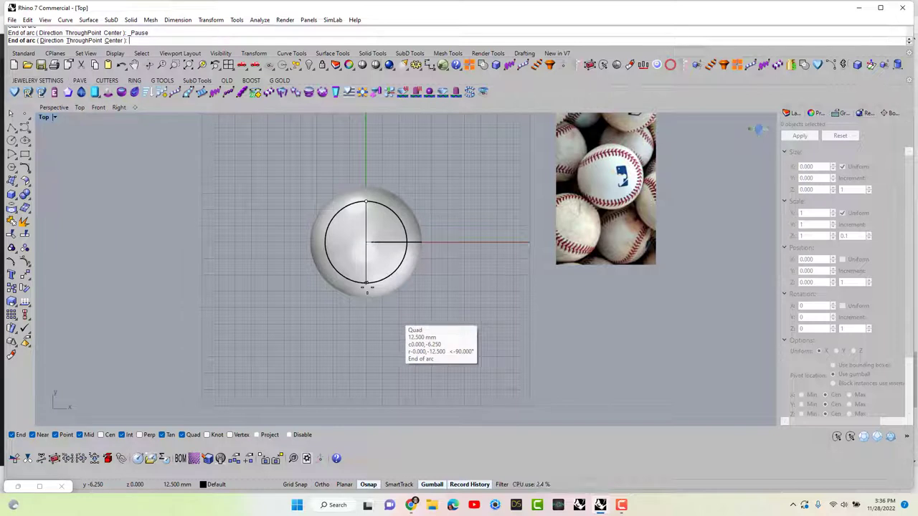
{"action": "left_click", "coordinate": [367, 285]}
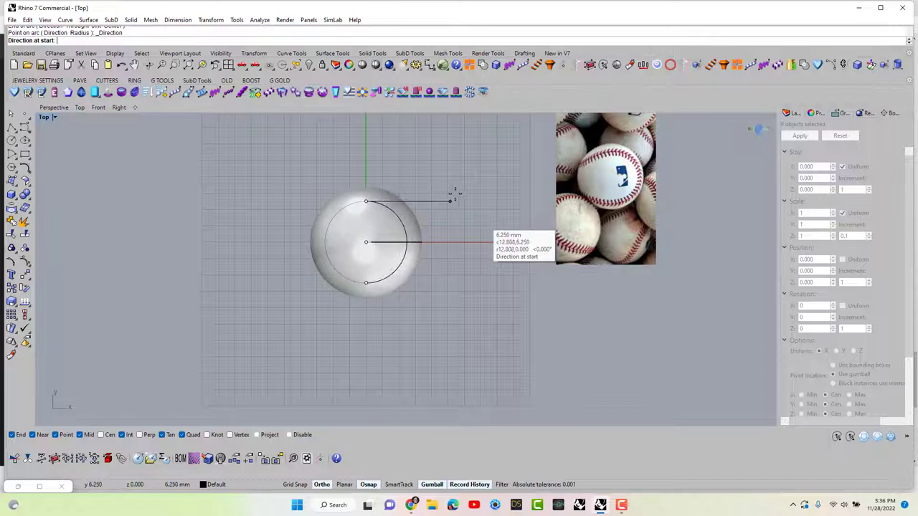
{"action": "key", "text": "F8"}
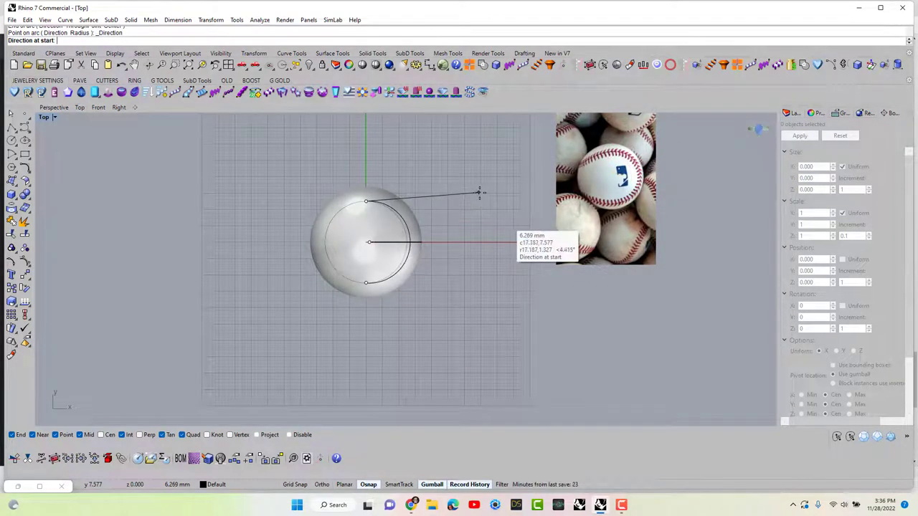
{"action": "key", "text": "F8"}
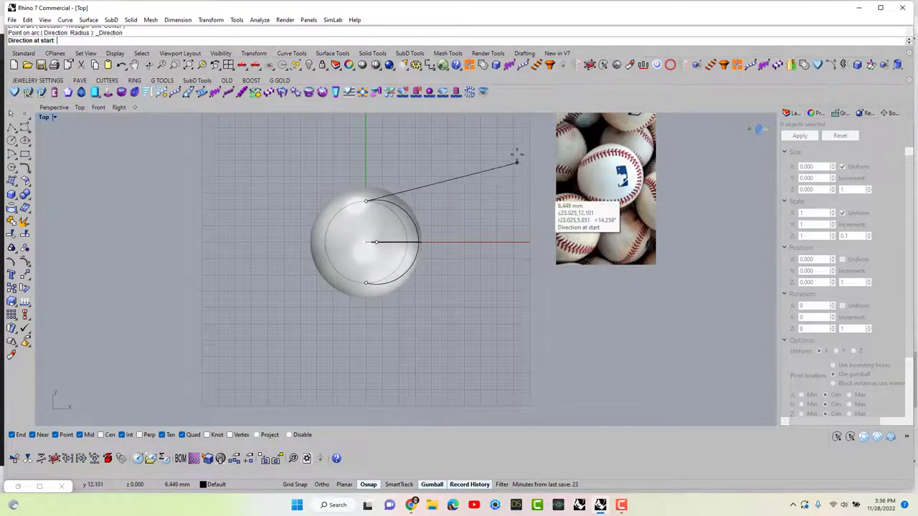
{"action": "scroll", "coordinate": [513, 164], "scroll_direction": "up", "scroll_amount": 2}
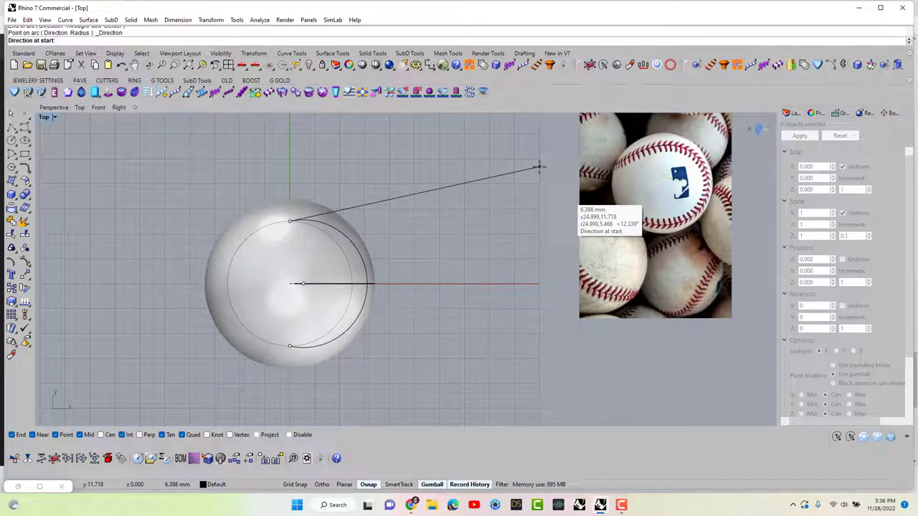
{"action": "key", "text": "Escape"}
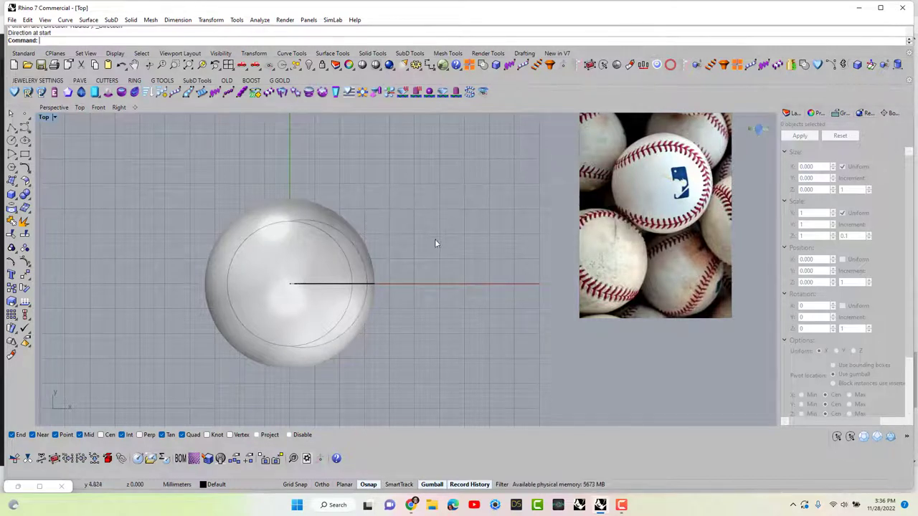
{"action": "left_click", "coordinate": [331, 226]}
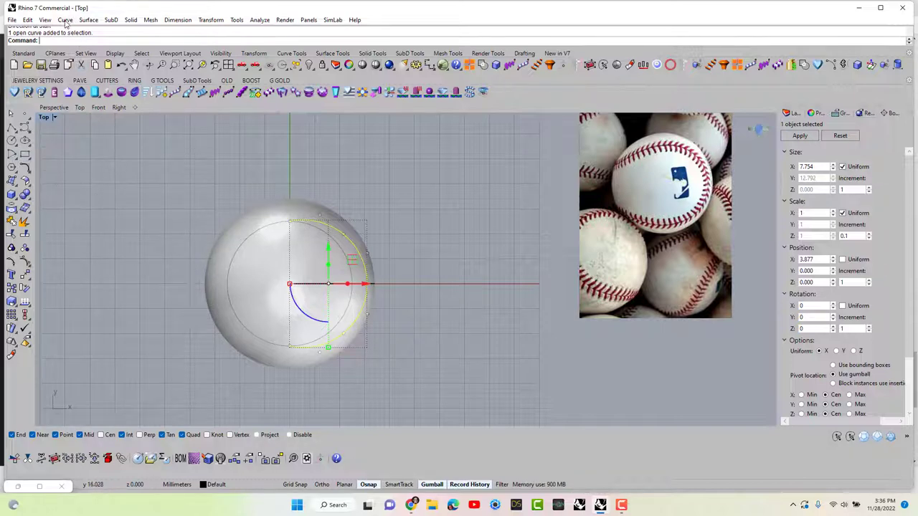
Extend the arc's upper end by a straight line leftward past the sphere
{"action": "left_click", "coordinate": [65, 20]}
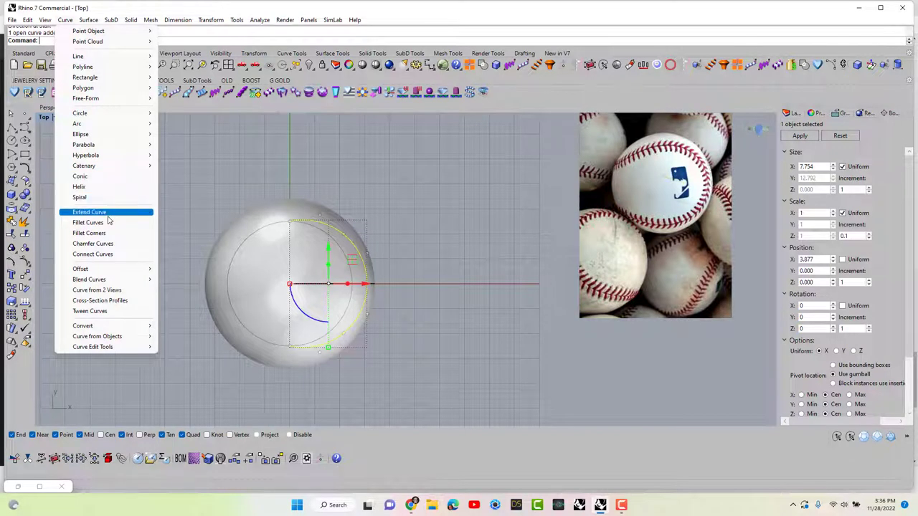
{"action": "mouse_move", "coordinate": [127, 213]}
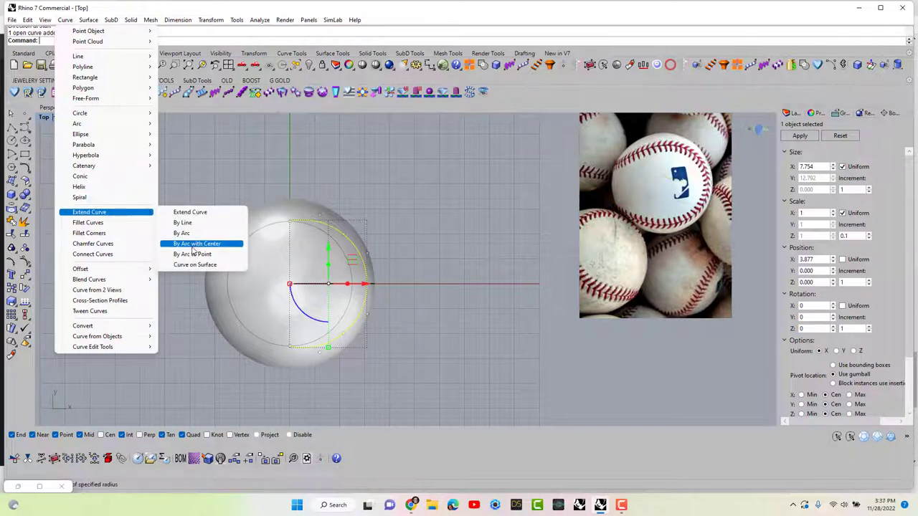
{"action": "left_click", "coordinate": [184, 223]}
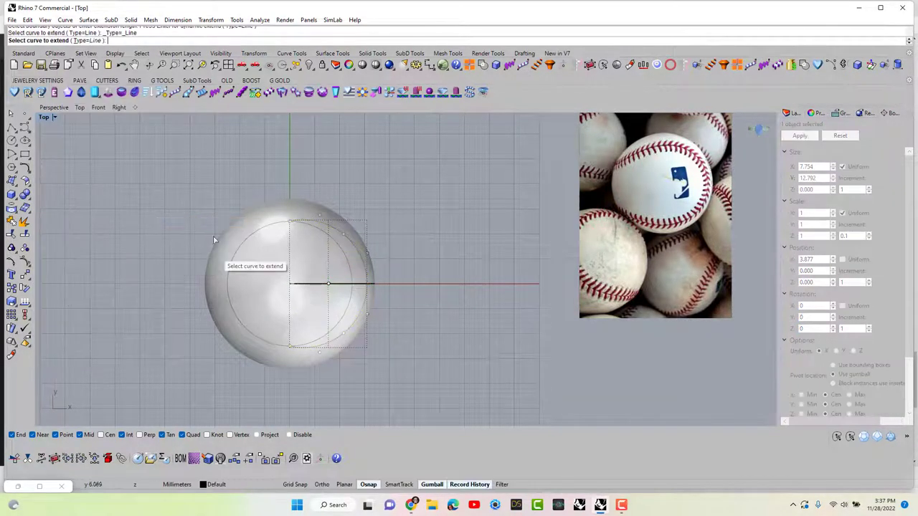
{"action": "left_click", "coordinate": [299, 223]}
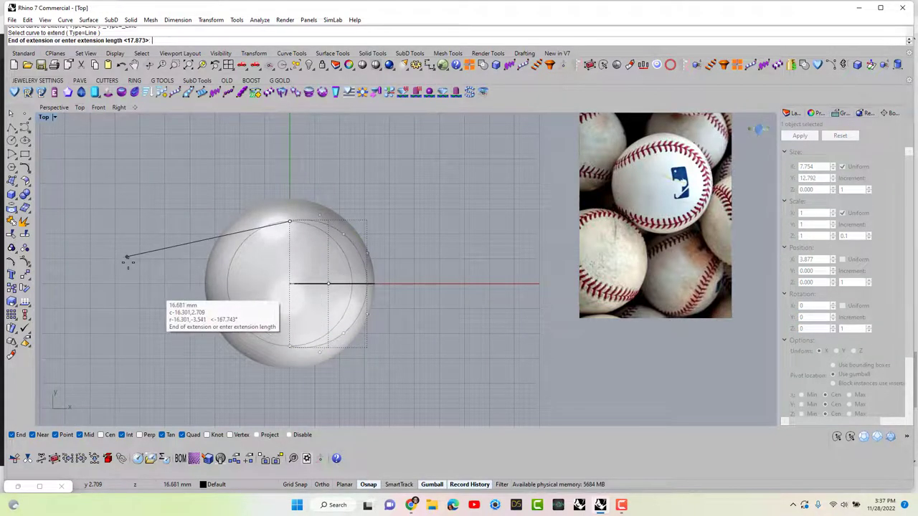
{"action": "left_click", "coordinate": [127, 258]}
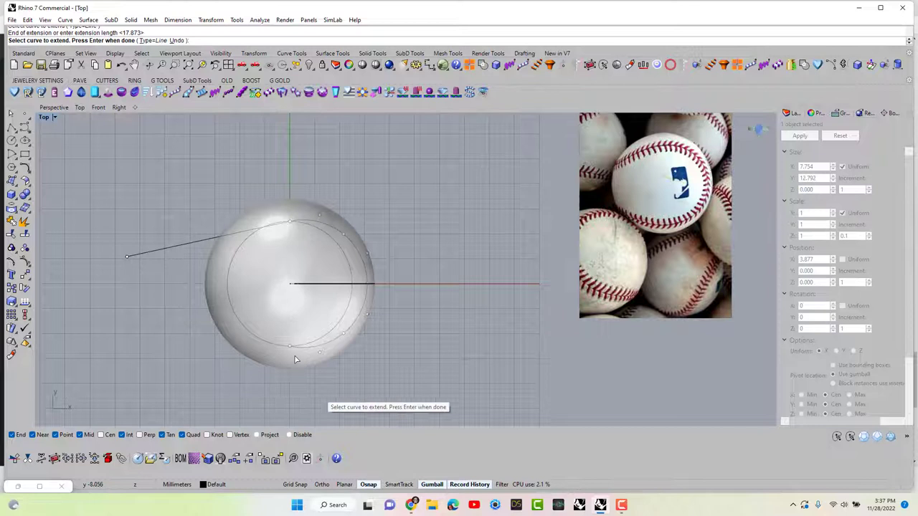
{"action": "key", "text": "Return"}
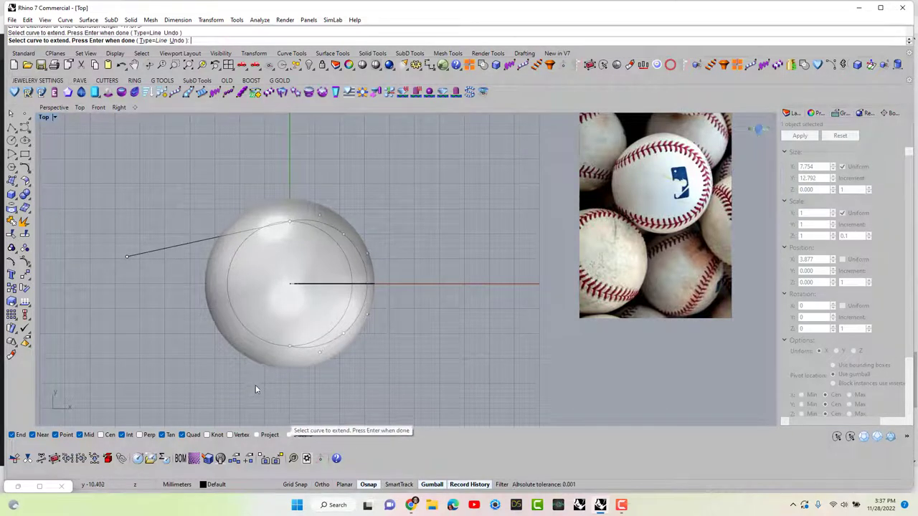
{"action": "left_click", "coordinate": [325, 348]}
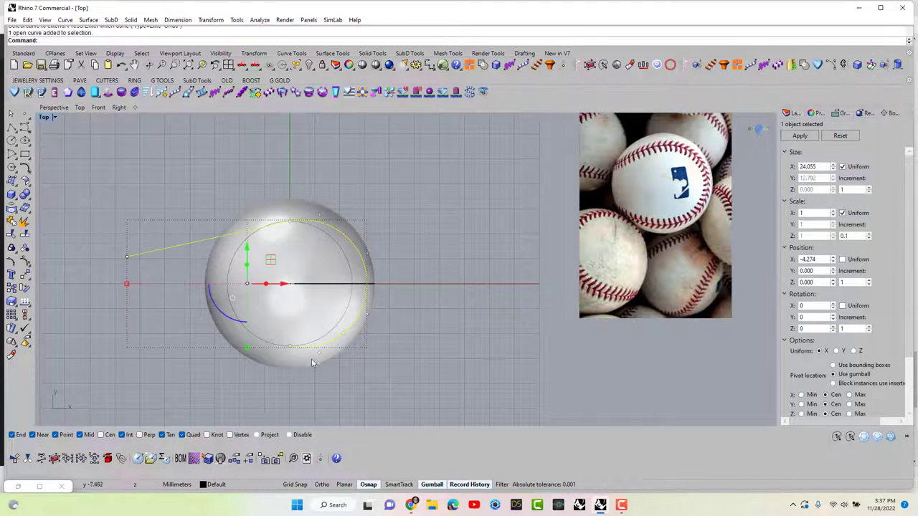
Extend the arc's lower end by a straight line leftward past the sphere
{"action": "key", "text": "Return"}
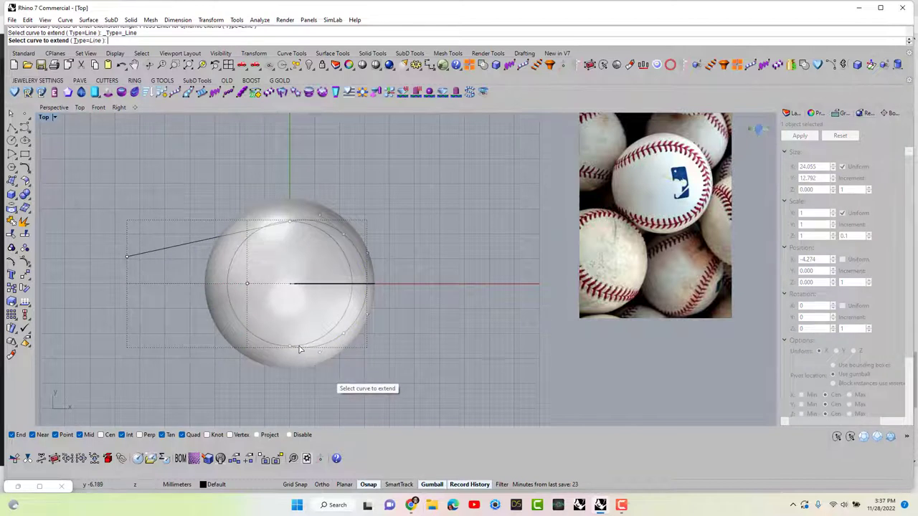
{"action": "left_click", "coordinate": [294, 349]}
{"action": "left_click", "coordinate": [302, 349]}
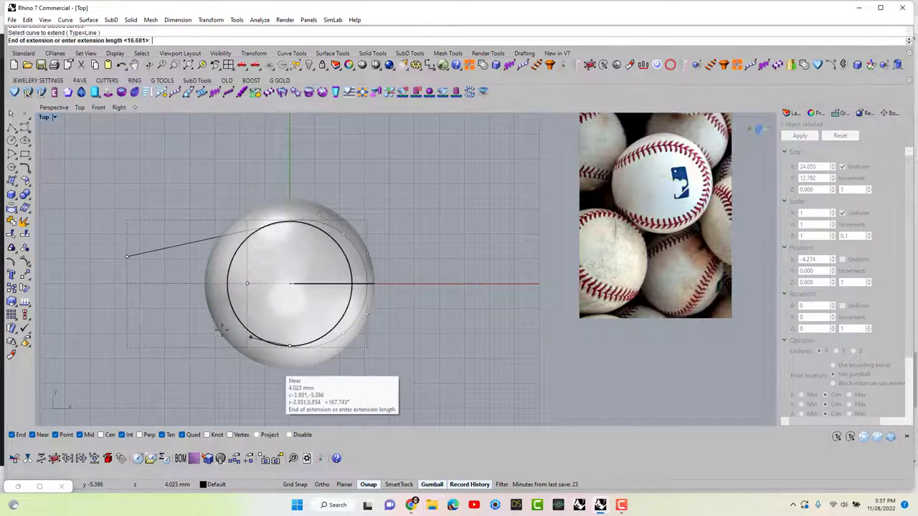
{"action": "left_click", "coordinate": [140, 311]}
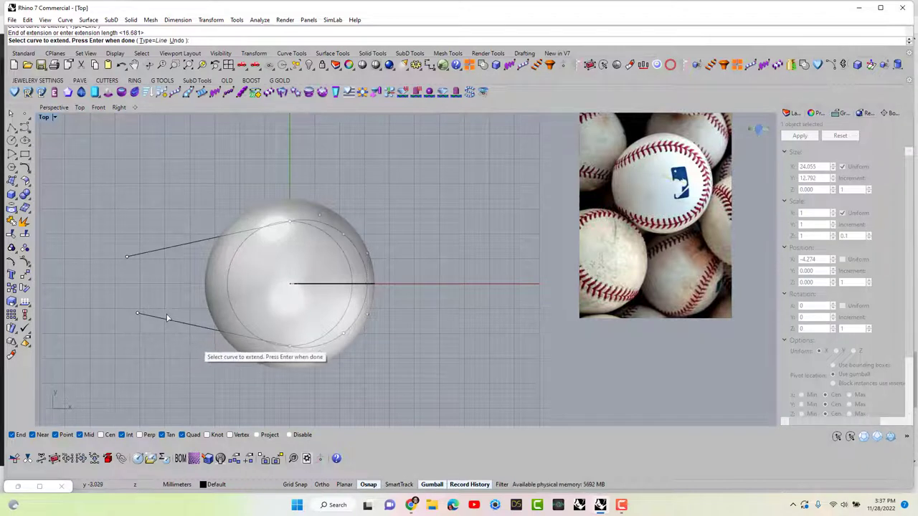
{"action": "key", "text": "Return"}
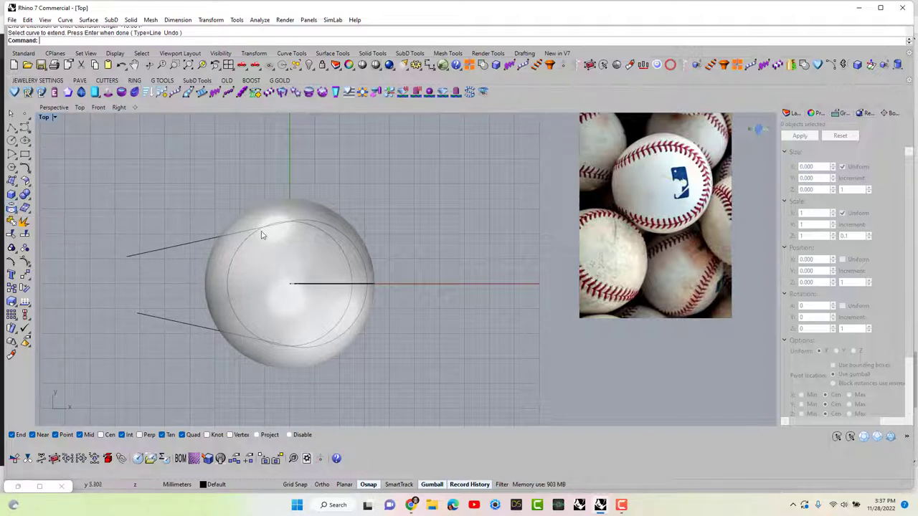
Delete the 12.5 mm circle
{"action": "left_click", "coordinate": [170, 246]}
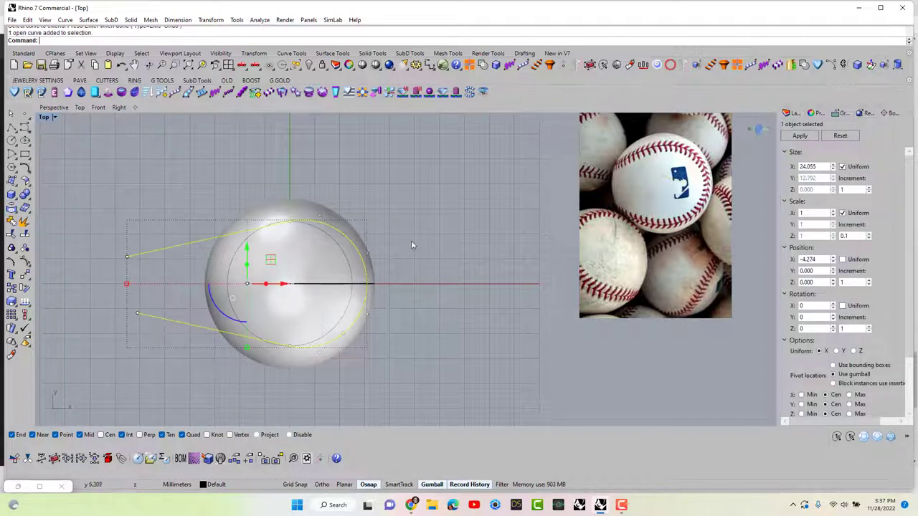
{"action": "left_click", "coordinate": [233, 258]}
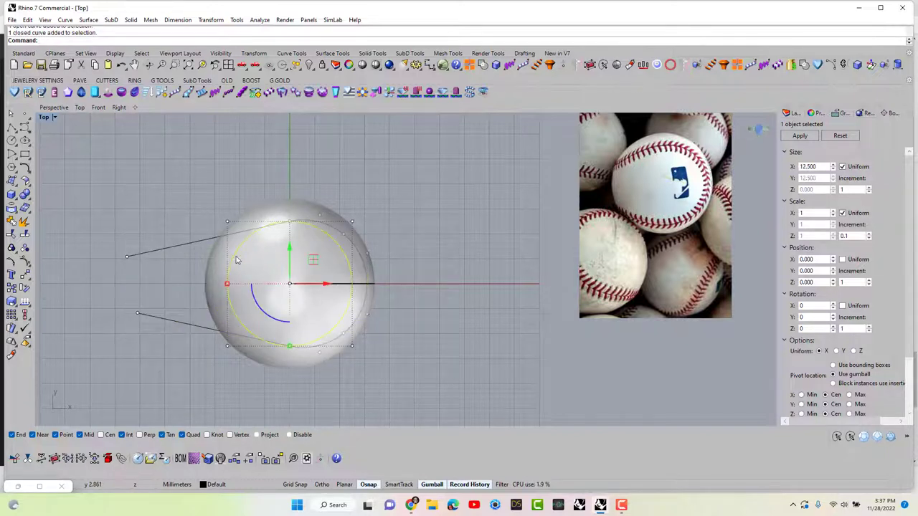
{"action": "key", "text": "Delete"}
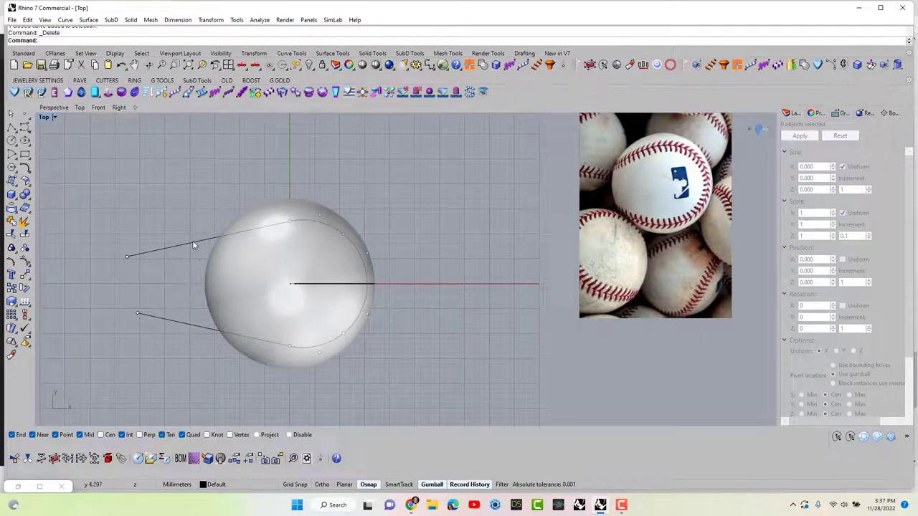
Project the open seam curve onto the sphere from the Top view
{"action": "double_click", "coordinate": [44, 117]}
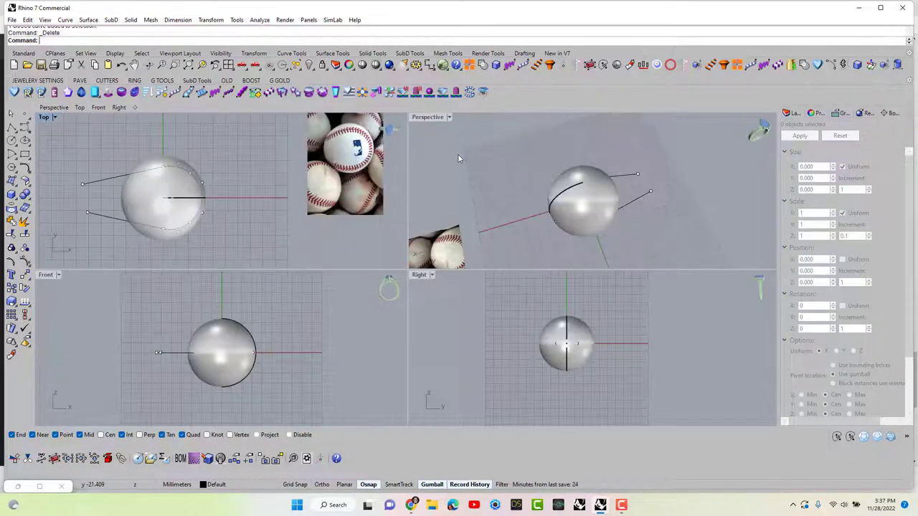
{"action": "double_click", "coordinate": [429, 119]}
{"action": "right_click_drag", "start_coordinate": [420, 256], "coordinate": [427, 320]}
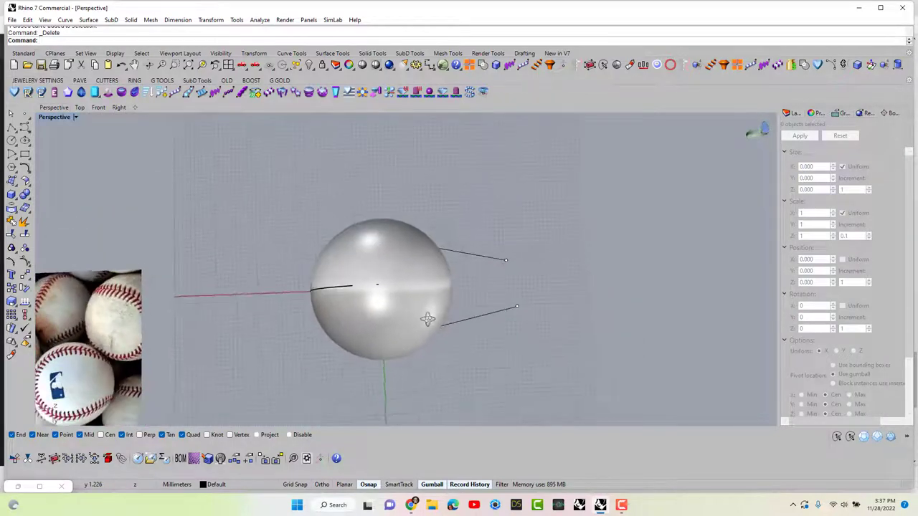
{"action": "double_click", "coordinate": [46, 119]}
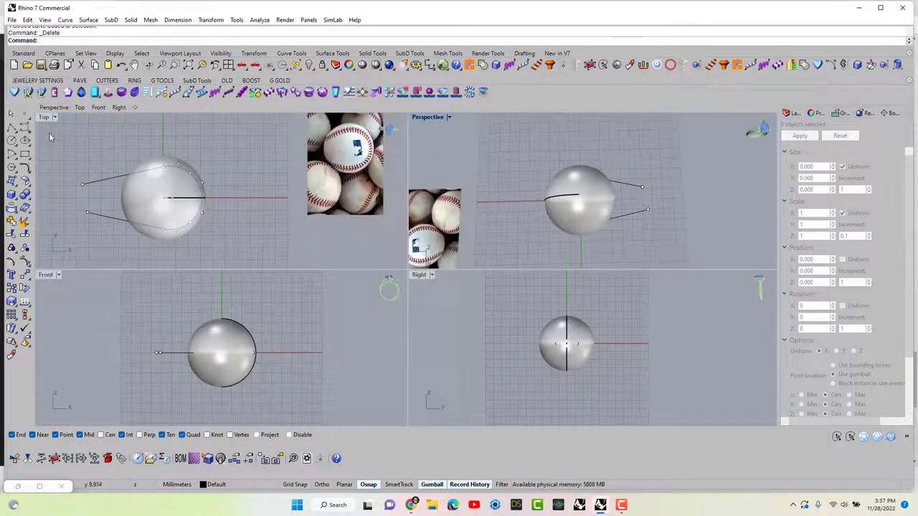
{"action": "double_click", "coordinate": [43, 118]}
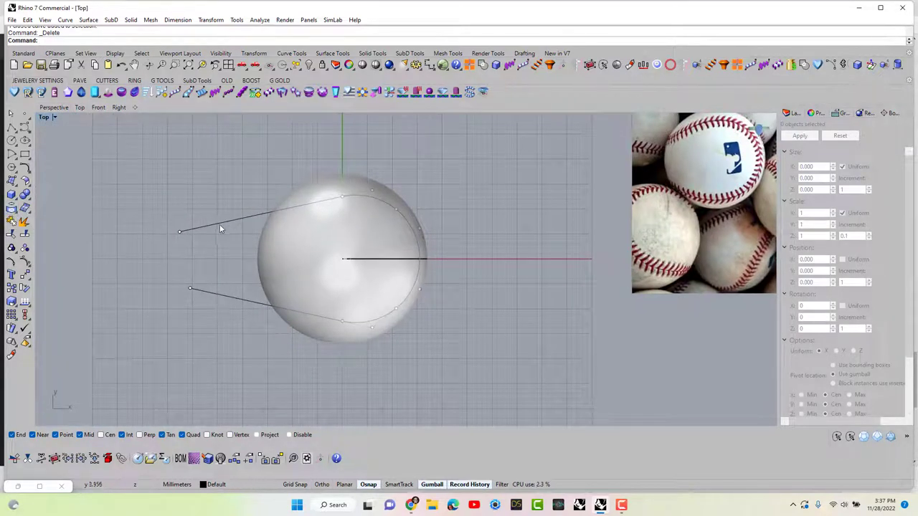
{"action": "left_click", "coordinate": [240, 219]}
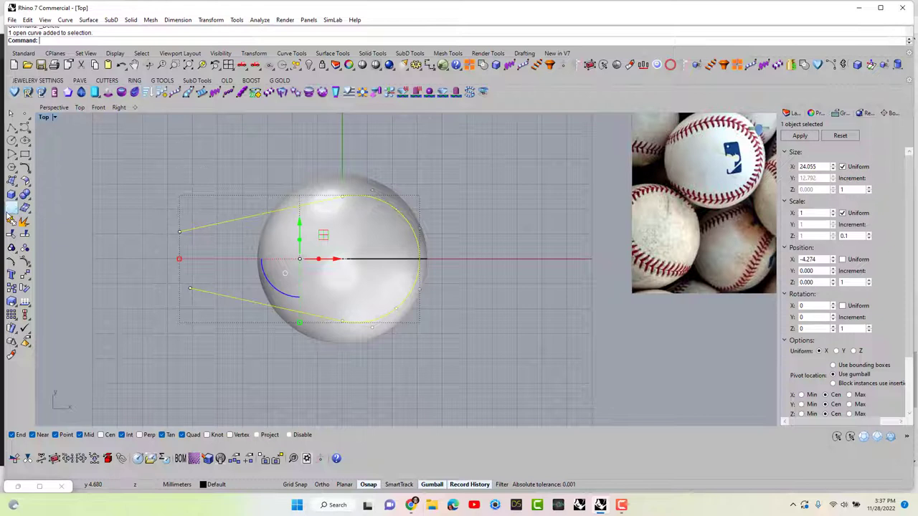
{"action": "left_click", "coordinate": [12, 208]}
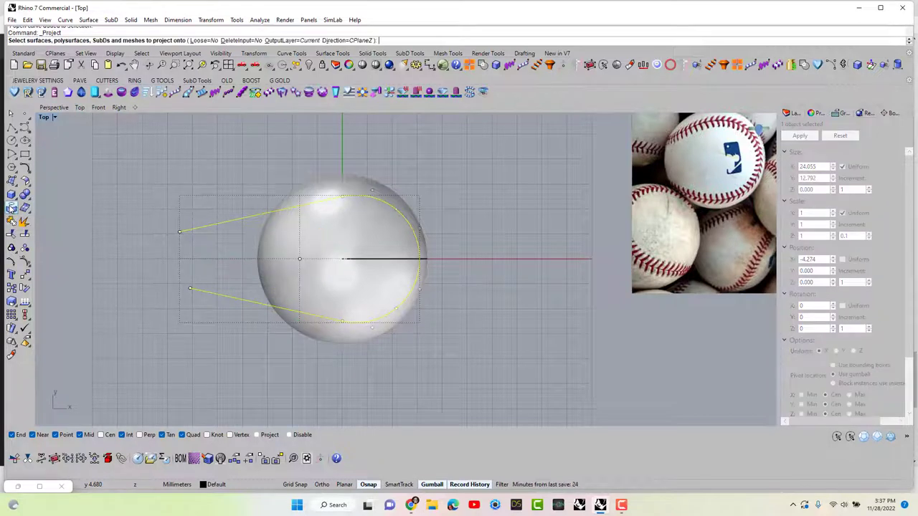
{"action": "left_click", "coordinate": [332, 235]}
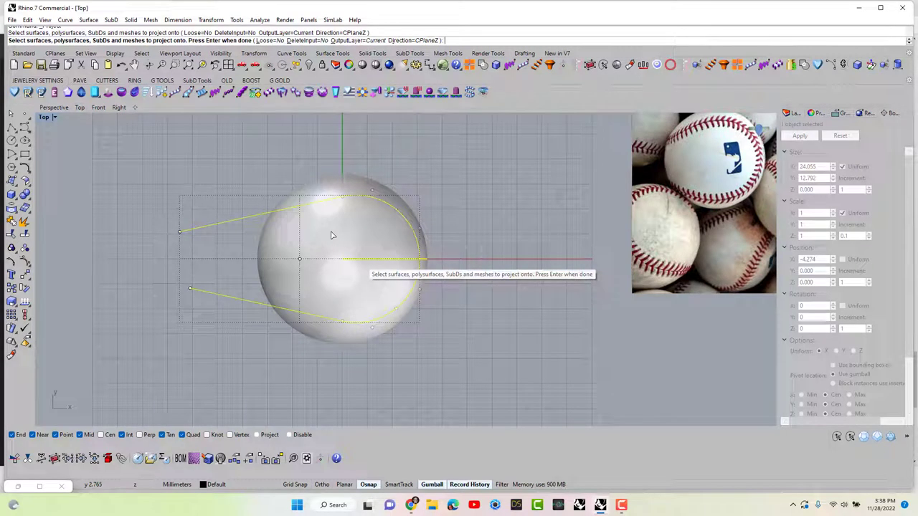
{"action": "key", "text": "Return"}
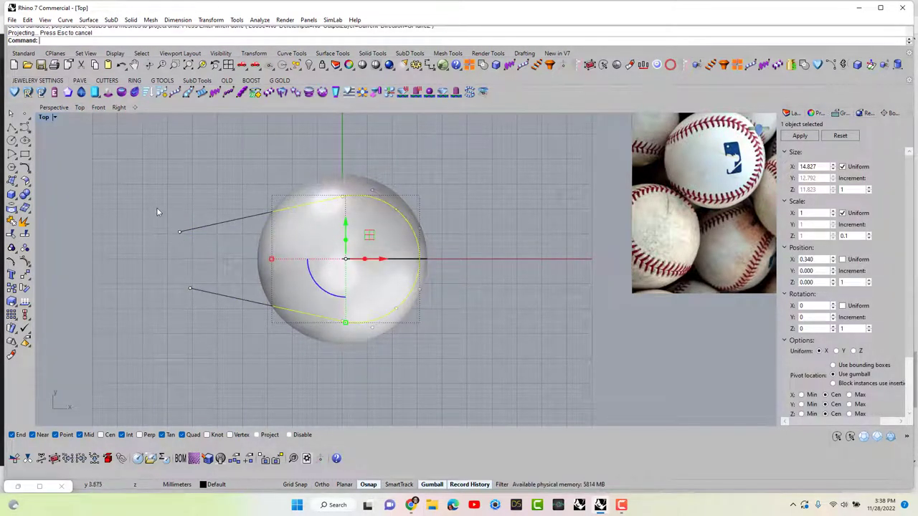
Delete the original flat curve, accepting the history warning
{"action": "key", "text": "ctrl+m"}
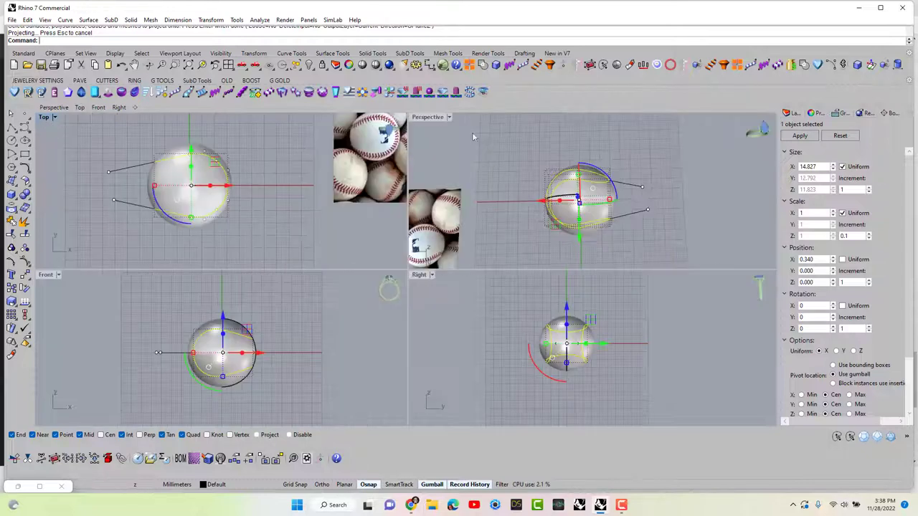
{"action": "double_click", "coordinate": [434, 118]}
{"action": "key", "text": "Escape"}
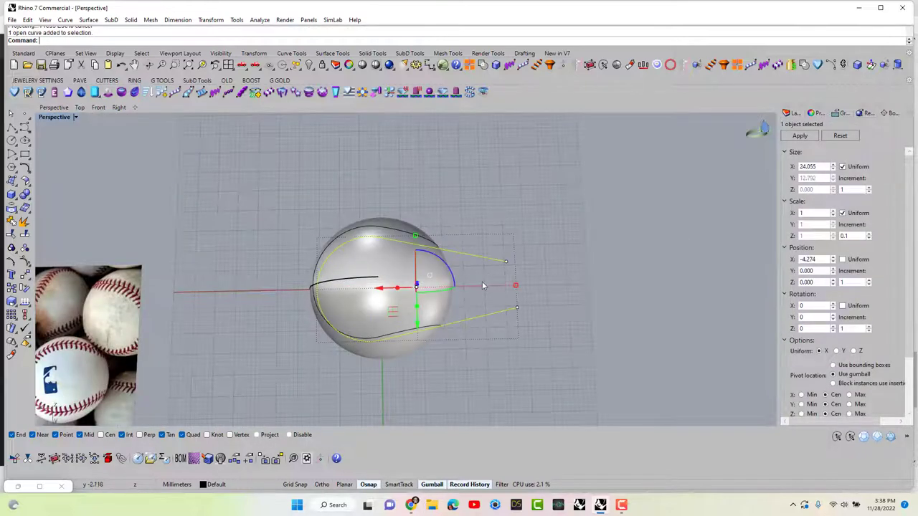
{"action": "key", "text": "Delete"}
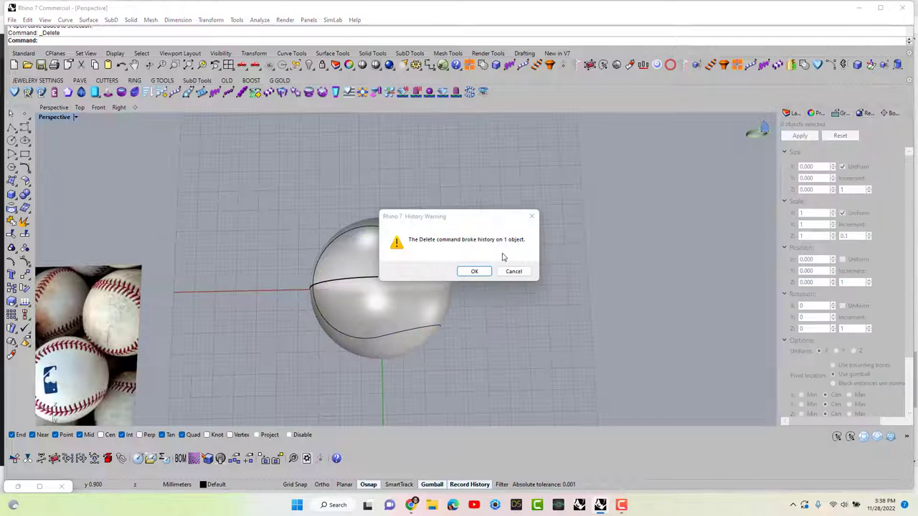
{"action": "left_click", "coordinate": [473, 271]}
{"action": "right_click_drag", "start_coordinate": [507, 291], "coordinate": [213, 209]}
Hide the sphere so only the seam curve remains
{"action": "left_click", "coordinate": [460, 284]}
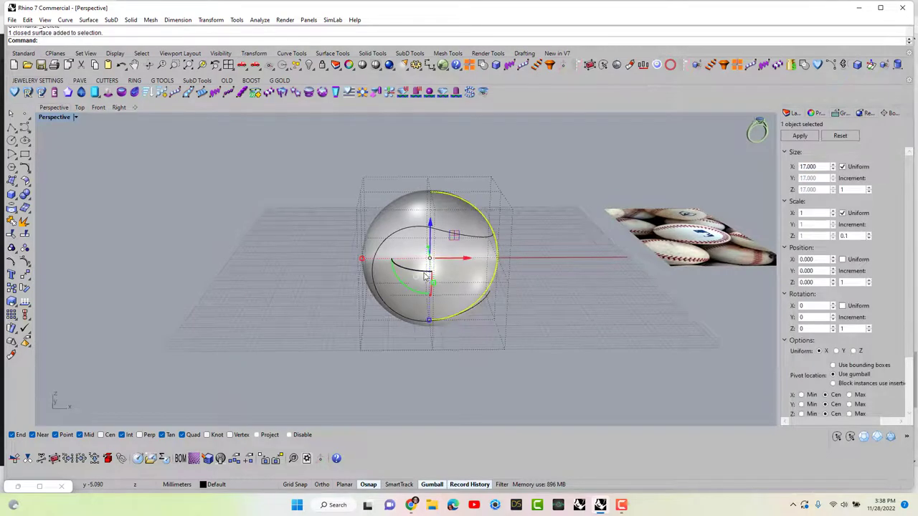
{"action": "type", "text": "h"}
{"action": "key", "text": "Return"}
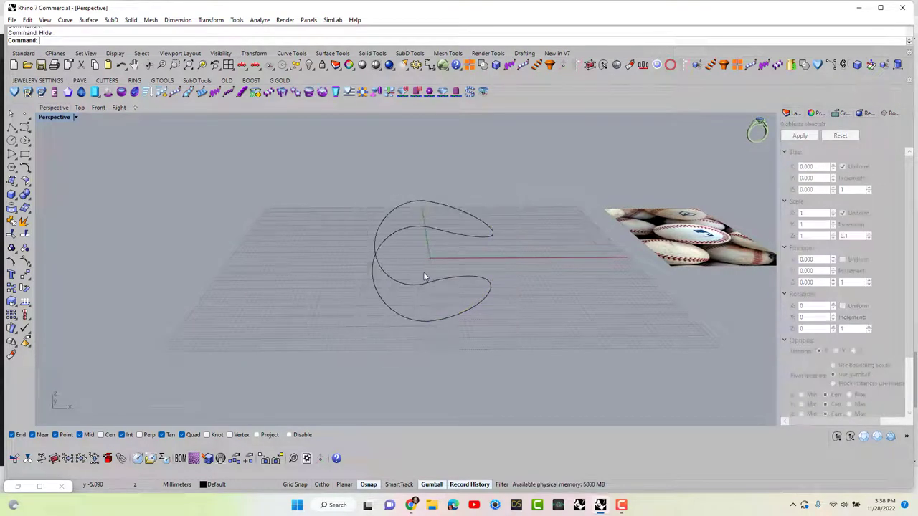
{"action": "right_click_drag", "start_coordinate": [297, 206], "coordinate": [353, 212]}
Pipe the projected seam curve into a round closed tube
{"action": "left_click", "coordinate": [354, 213]}
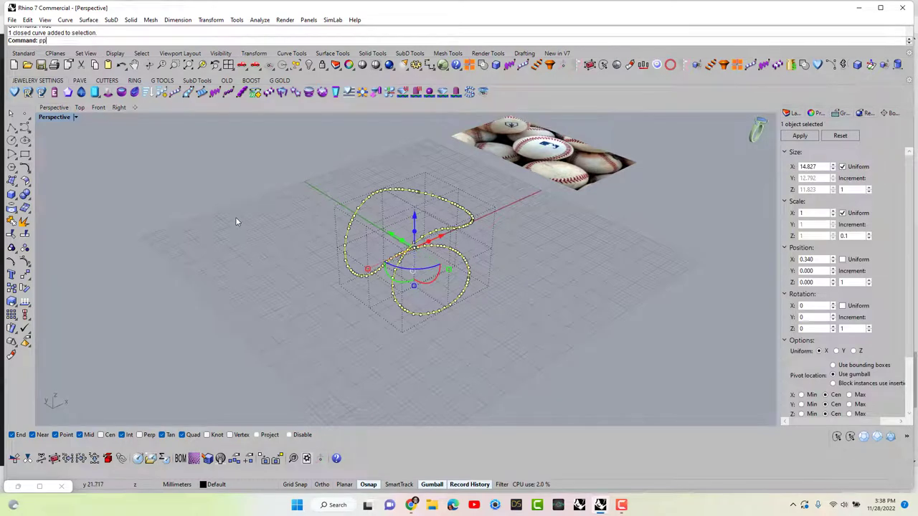
{"action": "key", "text": "Return"}
{"action": "scroll", "coordinate": [401, 281], "scroll_direction": "up", "scroll_amount": 2}
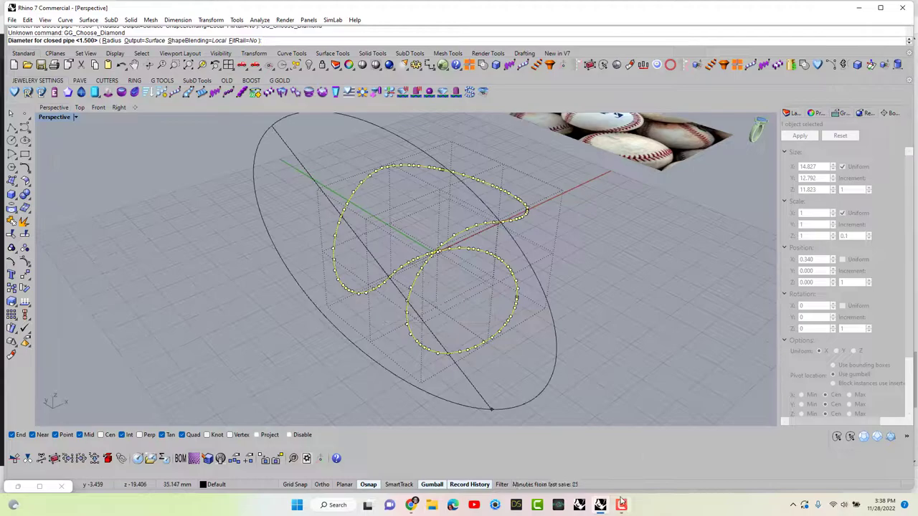
{"action": "mouse_move", "coordinate": [618, 509]}
{"action": "left_click", "coordinate": [641, 471]}
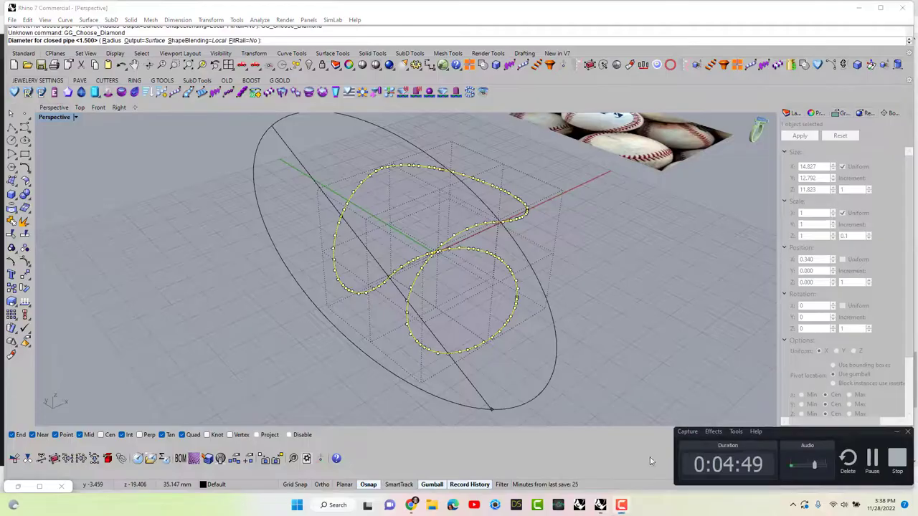
{"action": "left_click", "coordinate": [873, 460]}
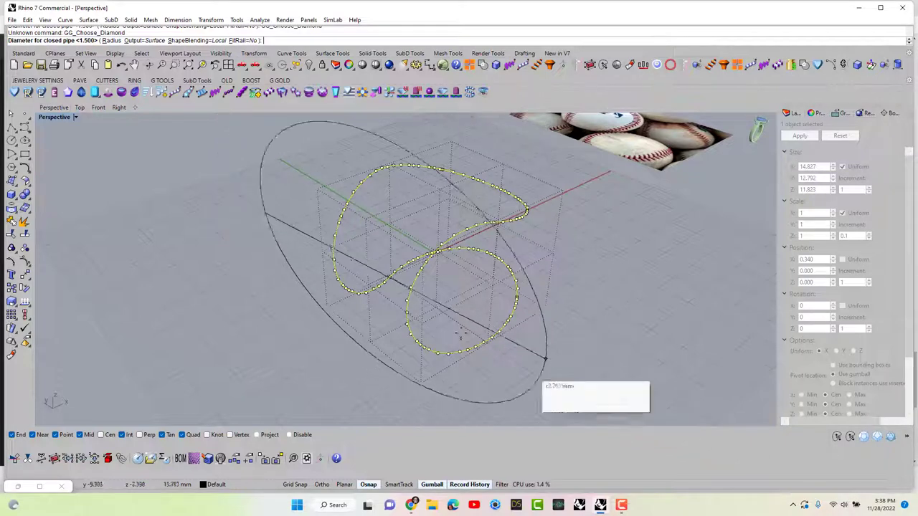
{"action": "scroll", "coordinate": [373, 307], "scroll_direction": "up", "scroll_amount": 4}
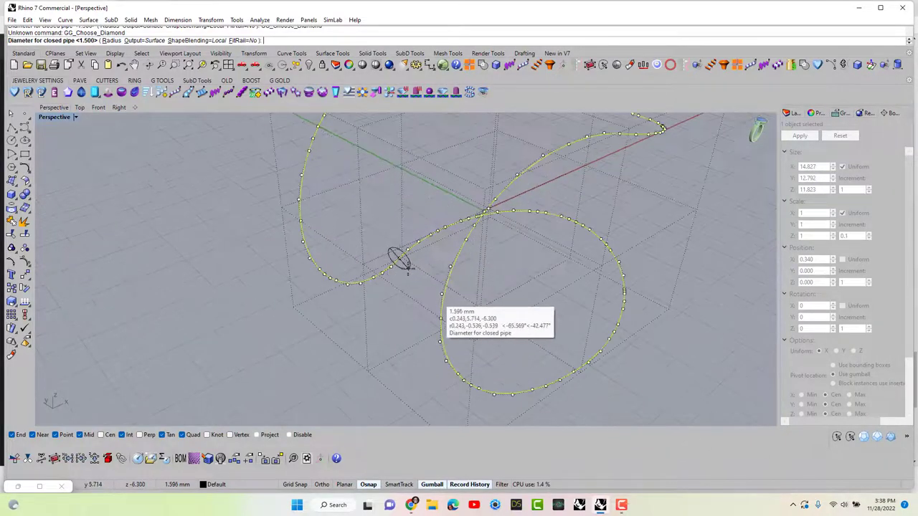
{"action": "left_click", "coordinate": [441, 302]}
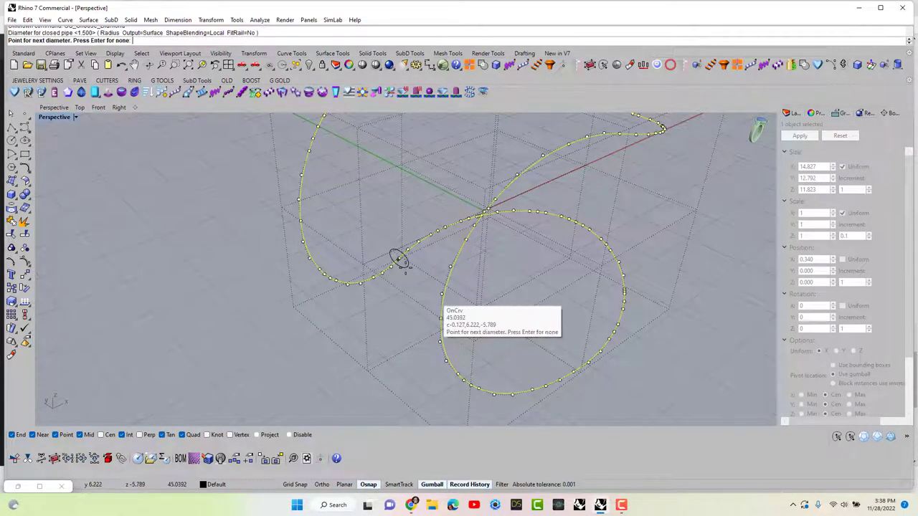
{"action": "left_click", "coordinate": [441, 305]}
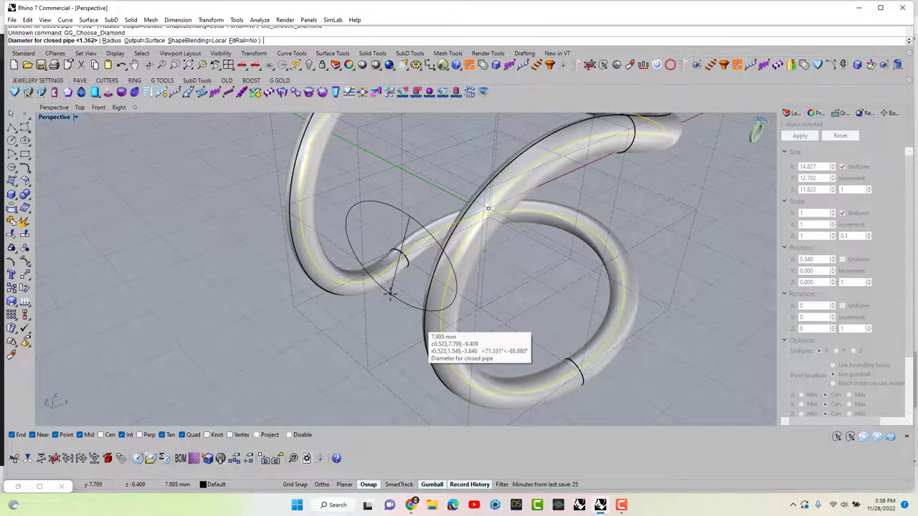
{"action": "key", "text": "Return"}
Orbit around to inspect the seam pipe from the front
{"action": "scroll", "coordinate": [431, 307], "scroll_direction": "down", "scroll_amount": 5}
{"action": "right_click_drag", "start_coordinate": [386, 308], "coordinate": [513, 300]}
{"action": "left_click", "coordinate": [512, 300]}
{"action": "scroll", "coordinate": [343, 227], "scroll_direction": "up", "scroll_amount": 3}
{"action": "right_click_drag", "start_coordinate": [342, 228], "coordinate": [299, 356]}
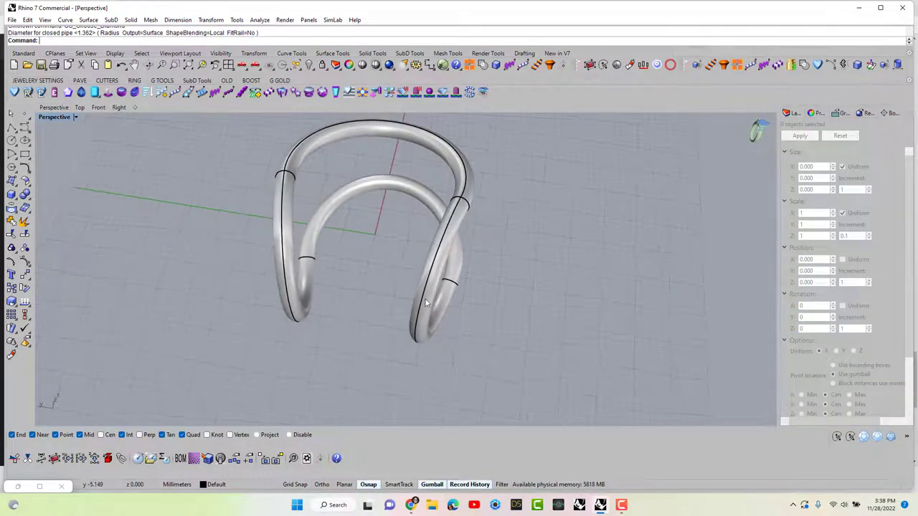
Undo the pipe and Hide to bring back the sphere
{"action": "mouse_move", "coordinate": [426, 304]}
{"action": "right_mouse_down"}
{"action": "mouse_move", "coordinate": [385, 243]}
{"action": "mouse_move", "coordinate": [393, 269]}
{"action": "mouse_move", "coordinate": [303, 224]}
{"action": "mouse_move", "coordinate": [366, 242]}
{"action": "mouse_move", "coordinate": [425, 342]}
{"action": "mouse_move", "coordinate": [500, 308]}
{"action": "mouse_move", "coordinate": [508, 260]}
{"action": "mouse_move", "coordinate": [455, 344]}
{"action": "mouse_move", "coordinate": [378, 244]}
{"action": "mouse_move", "coordinate": [493, 354]}
{"action": "mouse_move", "coordinate": [489, 390]}
{"action": "mouse_move", "coordinate": [416, 297]}
{"action": "right_mouse_up"}
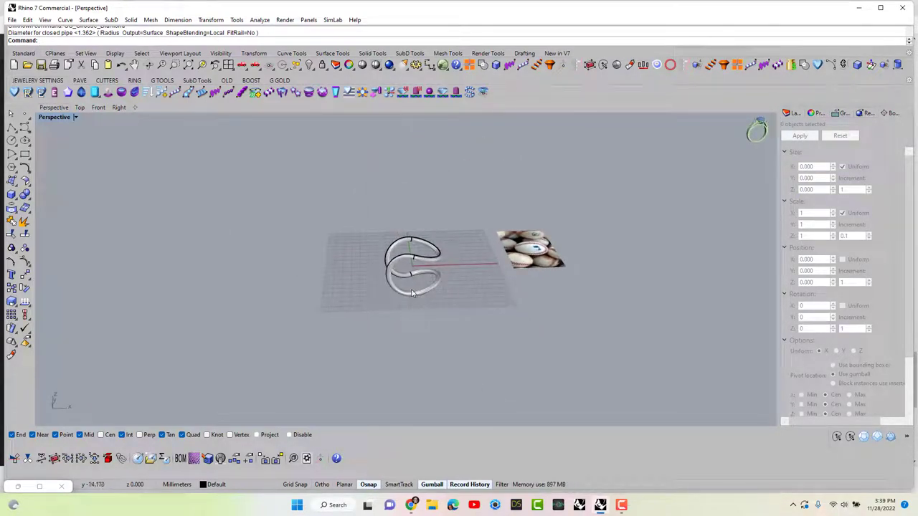
{"action": "key", "text": "ctrl+z"}
{"action": "key", "text": "ctrl+z"}
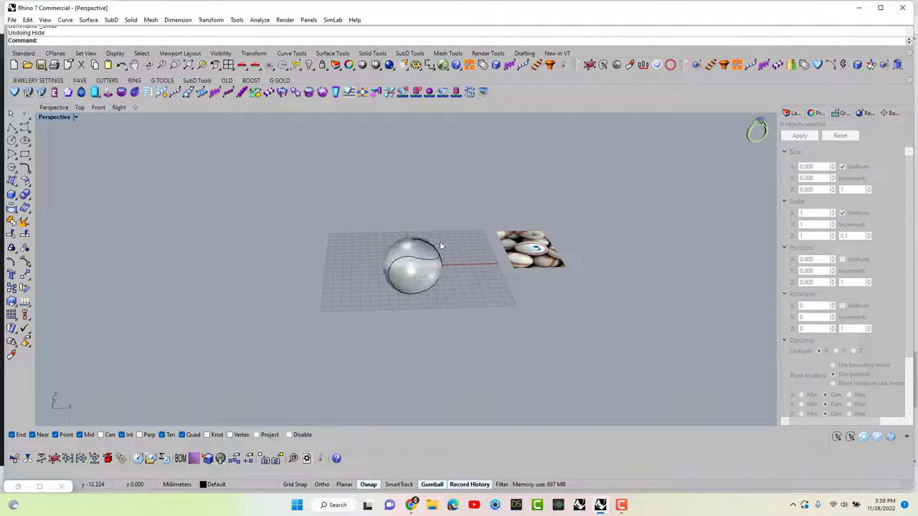
{"action": "right_click_drag", "start_coordinate": [440, 241], "coordinate": [439, 280]}
{"action": "scroll", "coordinate": [515, 294], "scroll_direction": "up", "scroll_amount": 3}
{"action": "scroll", "coordinate": [423, 276], "scroll_direction": "up", "scroll_amount": 2}
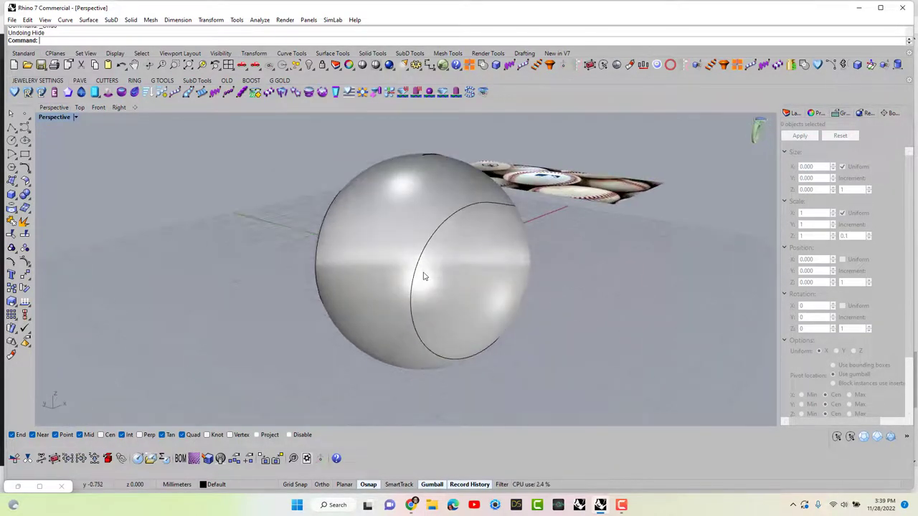
Maximize the Right view to show the sphere with its seam
{"action": "right_click_drag", "start_coordinate": [493, 210], "coordinate": [506, 236]}
{"action": "scroll", "coordinate": [516, 258], "scroll_direction": "down", "scroll_amount": 3}
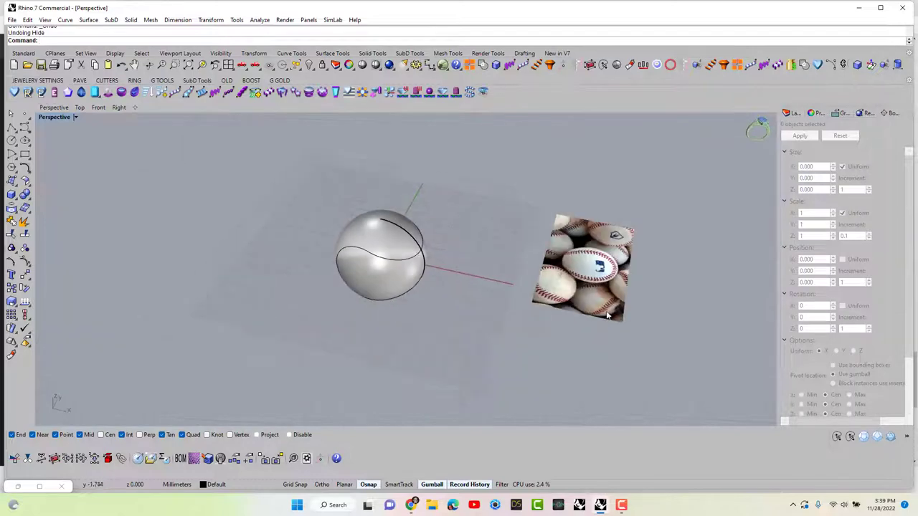
{"action": "scroll", "coordinate": [547, 305], "scroll_direction": "up", "scroll_amount": 3}
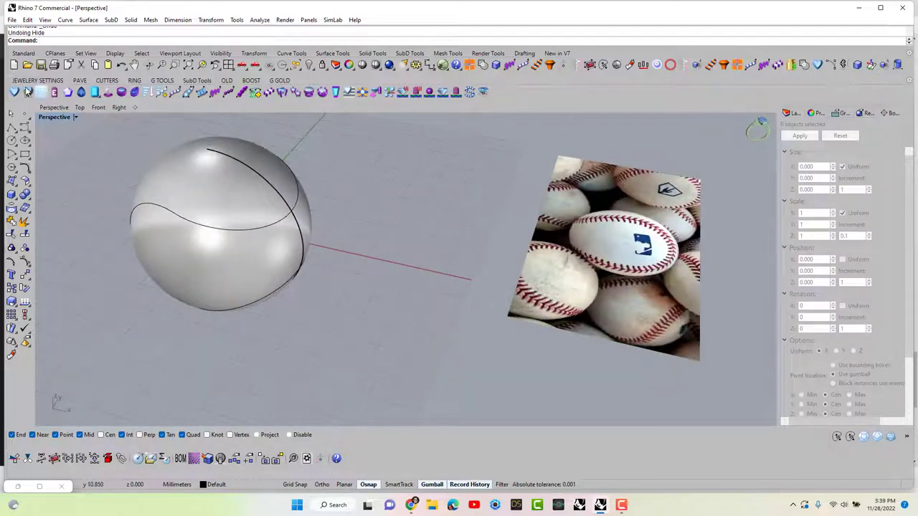
{"action": "double_click", "coordinate": [53, 117]}
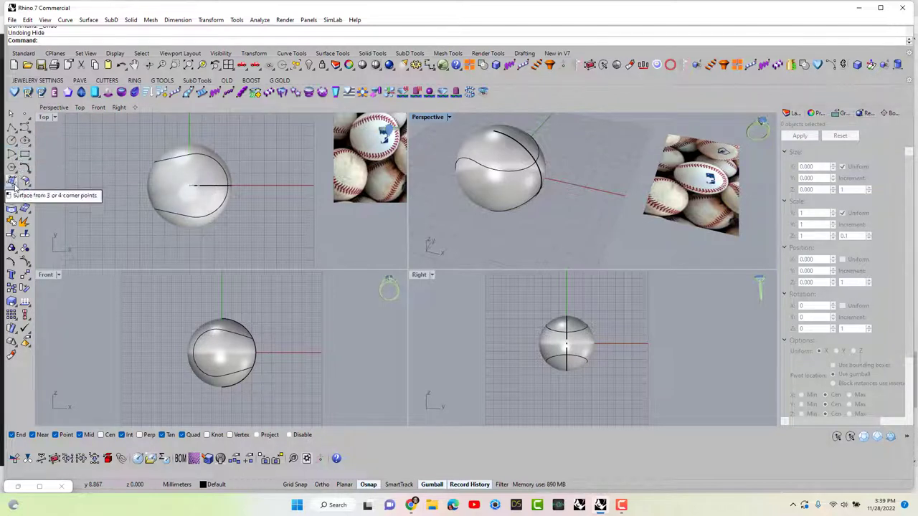
{"action": "double_click", "coordinate": [419, 276]}
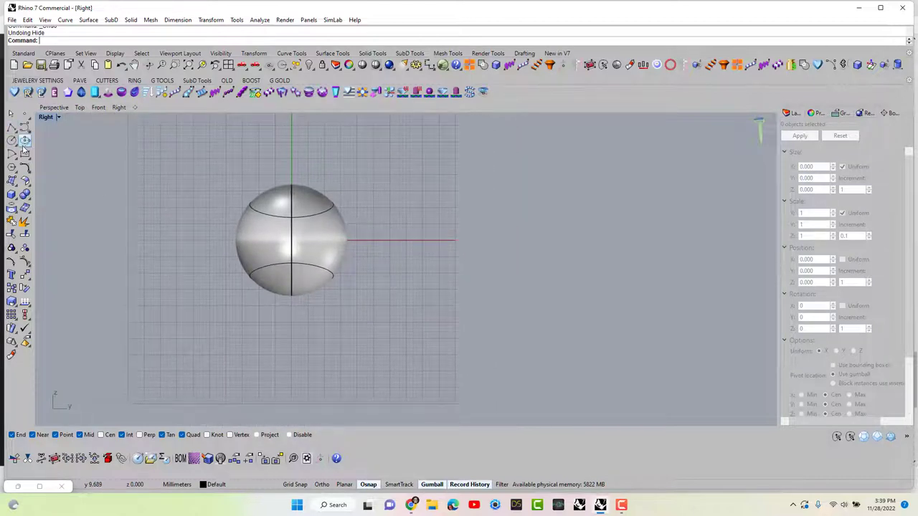
Draw an ortho stitch-profile polyline beside the sphere in the Right view
{"action": "left_click", "coordinate": [12, 127]}
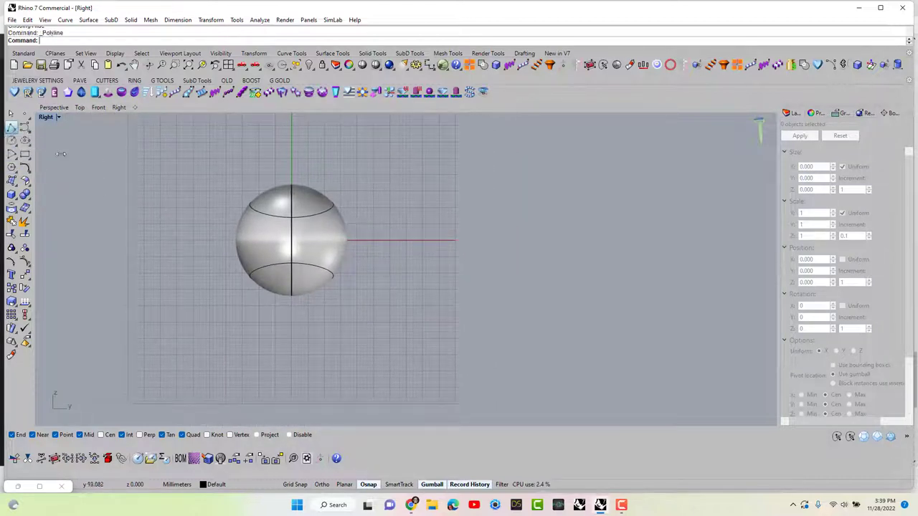
{"action": "scroll", "coordinate": [307, 246], "scroll_direction": "up", "scroll_amount": 4}
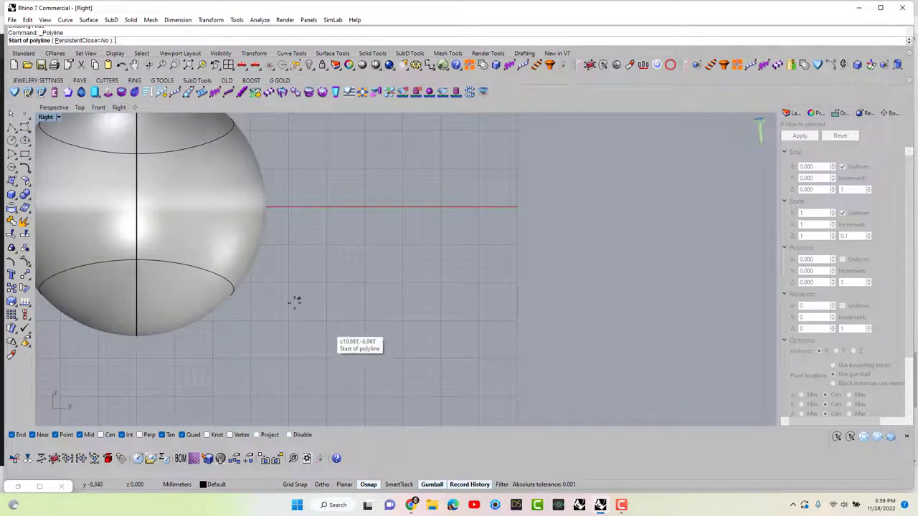
{"action": "left_click", "coordinate": [318, 260]}
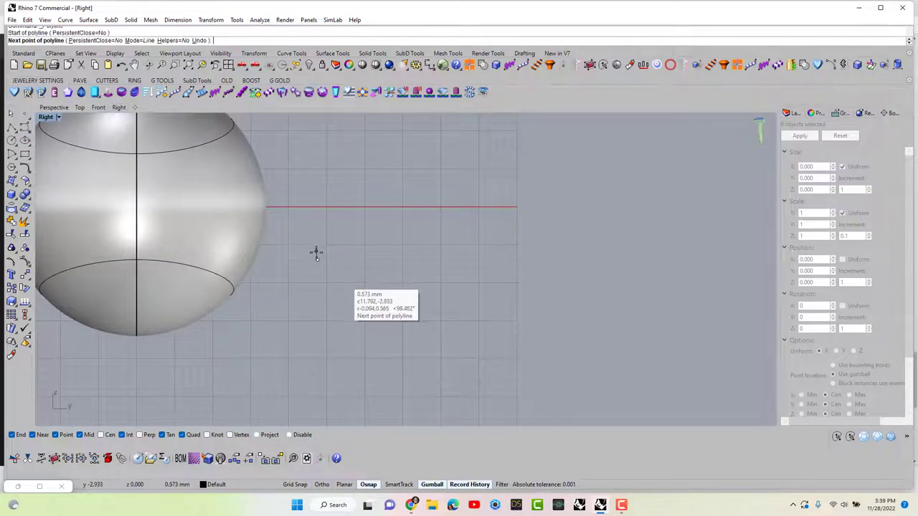
{"action": "scroll", "coordinate": [317, 258], "scroll_direction": "up", "scroll_amount": 3}
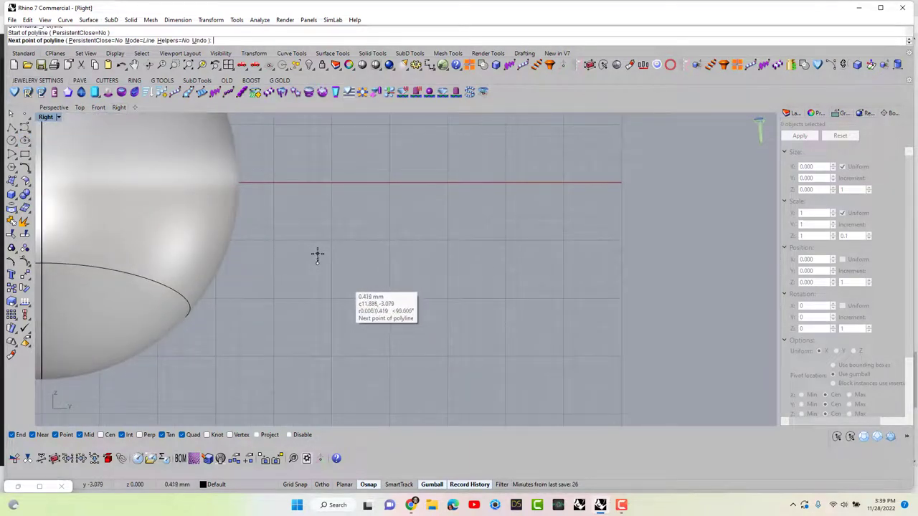
{"action": "scroll", "coordinate": [313, 268], "scroll_direction": "up", "scroll_amount": 2}
{"action": "key", "text": "F8"}
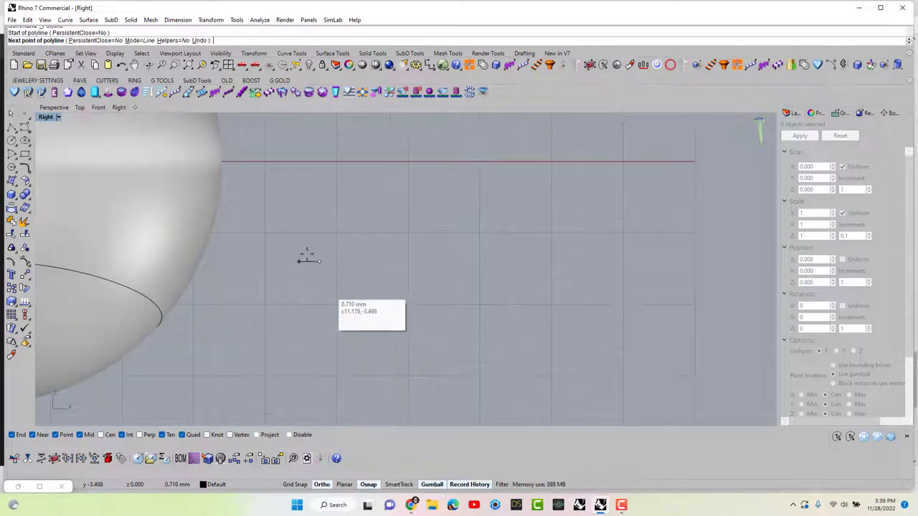
{"action": "left_click", "coordinate": [319, 246]}
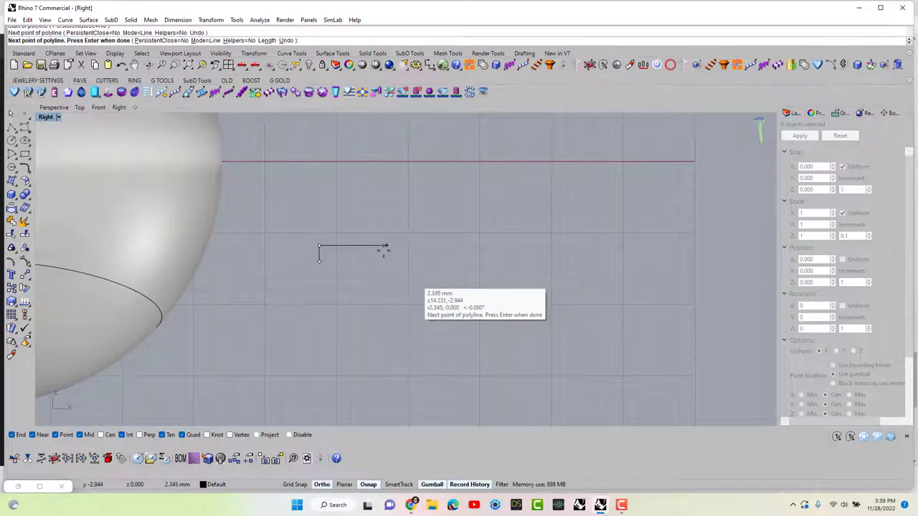
{"action": "left_click", "coordinate": [380, 246]}
{"action": "left_click", "coordinate": [379, 261]}
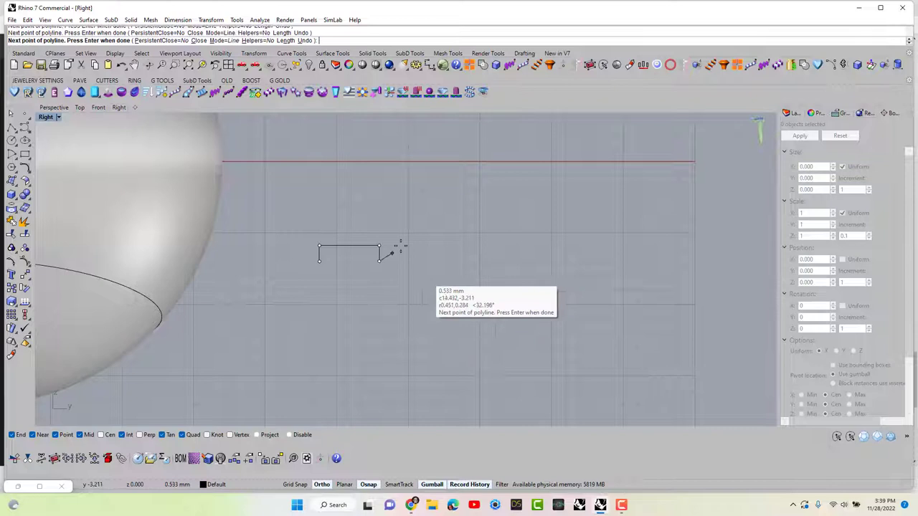
{"action": "key", "text": "Return"}
Pipe the polyline with start and end diameters into a round-ended stitch
{"action": "left_click", "coordinate": [364, 252]}
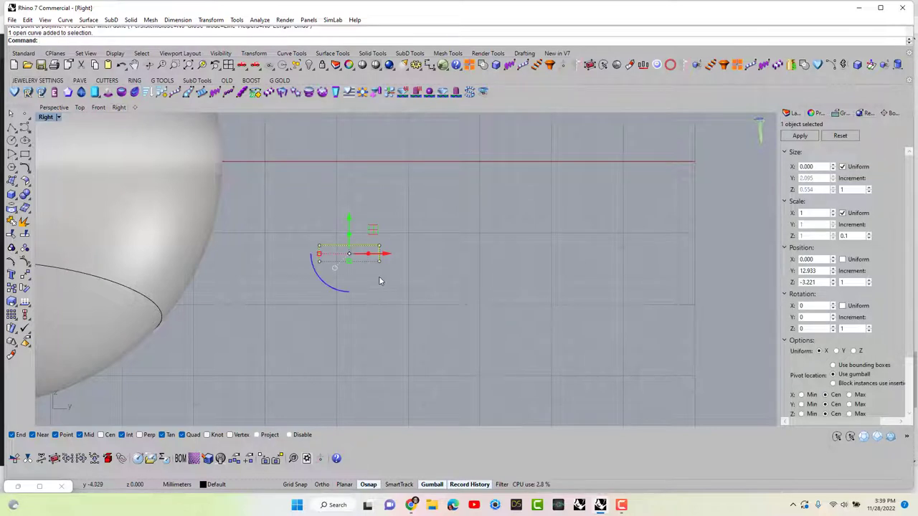
{"action": "type", "text": "F"}
{"action": "key", "text": "Return"}
{"action": "scroll", "coordinate": [375, 277], "scroll_direction": "up", "scroll_amount": 4}
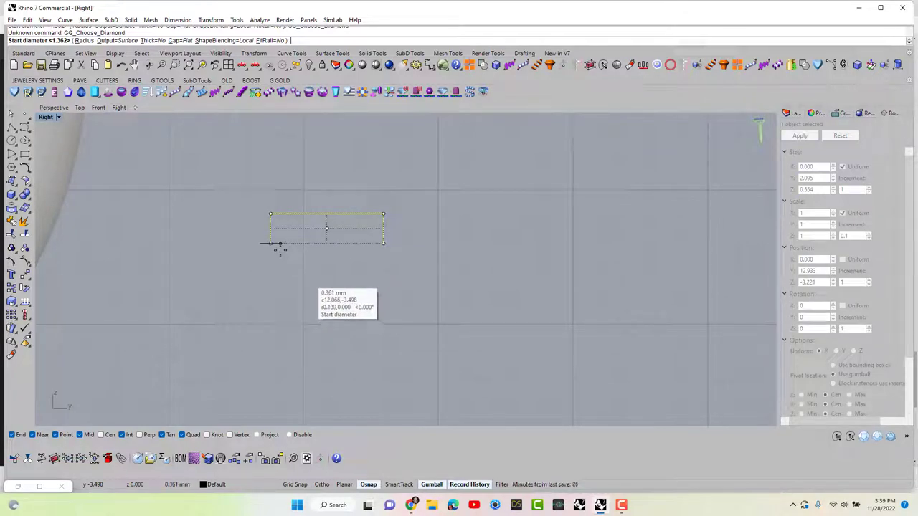
{"action": "left_click", "coordinate": [280, 245]}
{"action": "left_click", "coordinate": [277, 249]}
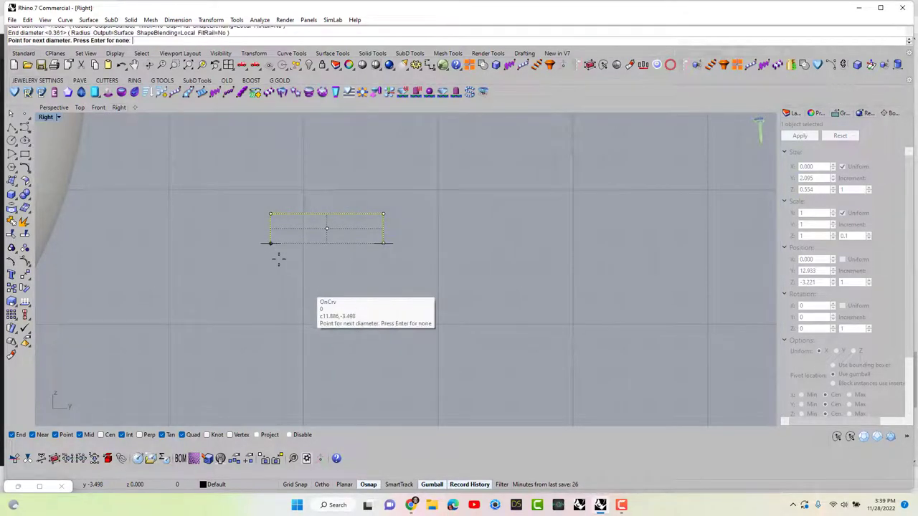
{"action": "key", "text": "Return"}
Rotate the stitch piece diagonally with the gumball in the Perspective view
{"action": "double_click", "coordinate": [46, 119]}
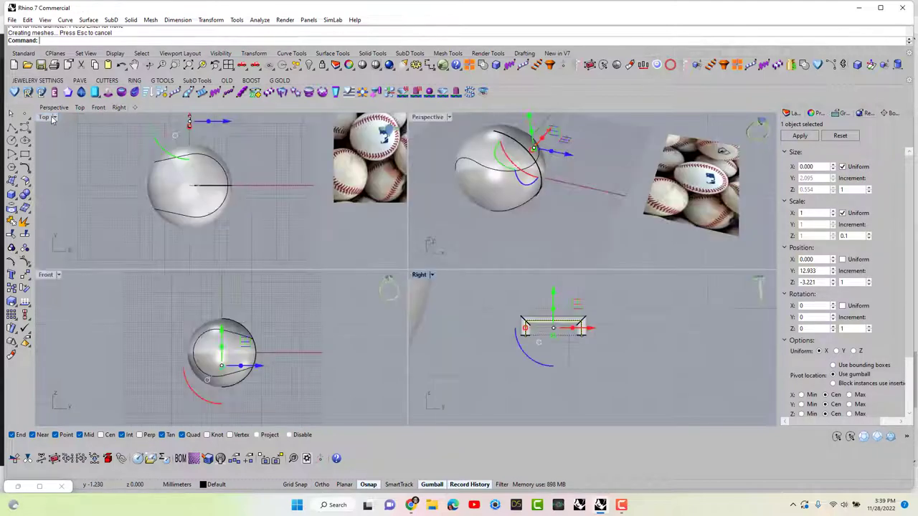
{"action": "double_click", "coordinate": [427, 117]}
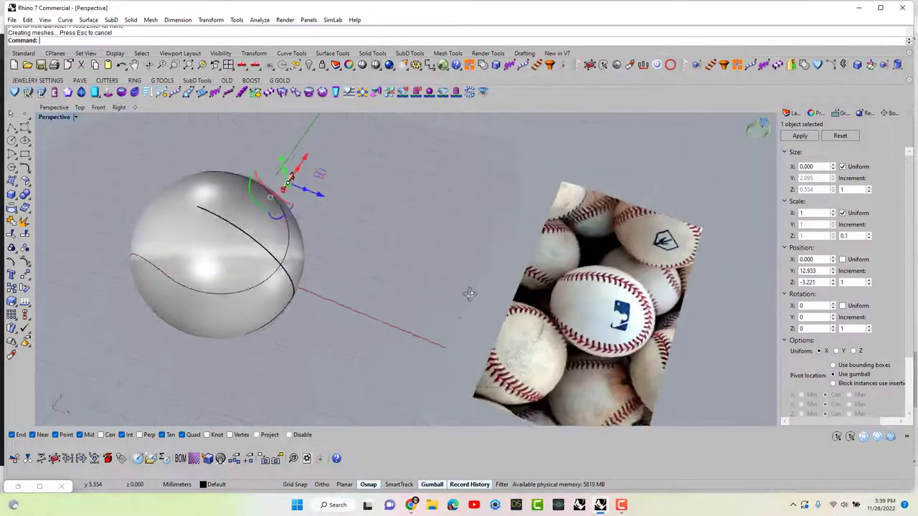
{"action": "right_click_drag", "start_coordinate": [466, 293], "coordinate": [338, 231]}
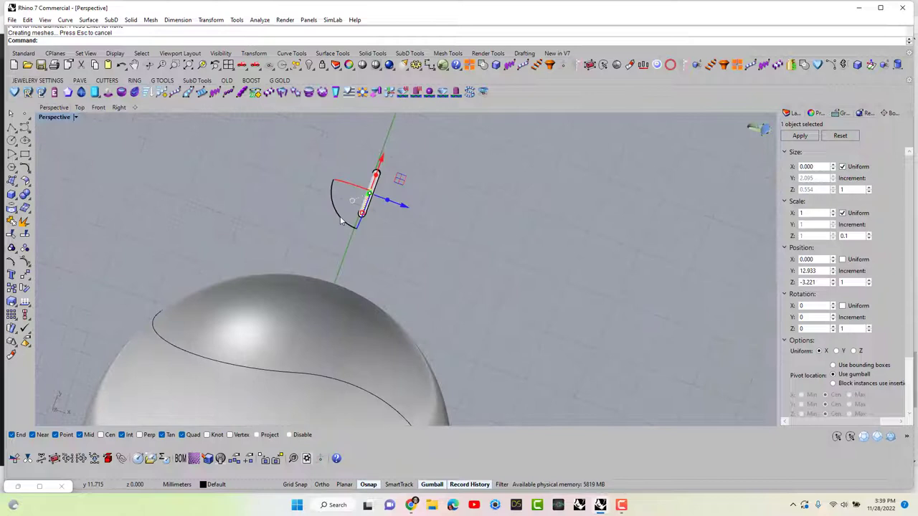
{"action": "mouse_move", "coordinate": [339, 219]}
{"action": "left_mouse_down"}
{"action": "mouse_move", "coordinate": [313, 212]}
{"action": "mouse_move", "coordinate": [337, 208]}
{"action": "left_mouse_up"}
{"action": "key", "text": "Escape"}
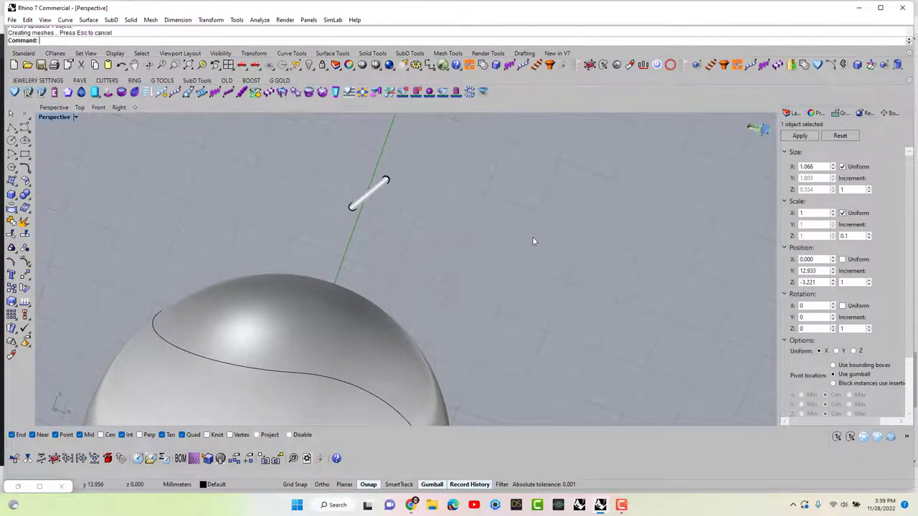
Select the stitch pipe solid and maximize the Top view
{"action": "right_click_drag", "start_coordinate": [533, 242], "coordinate": [433, 220]}
{"action": "left_click", "coordinate": [434, 220]}
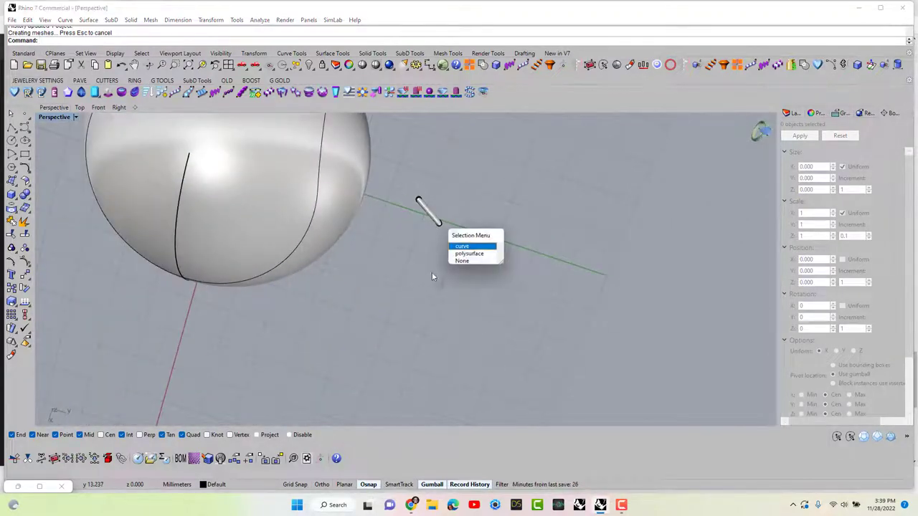
{"action": "left_click", "coordinate": [469, 254]}
{"action": "right_click_drag", "start_coordinate": [459, 277], "coordinate": [445, 236]}
{"action": "double_click", "coordinate": [63, 119]}
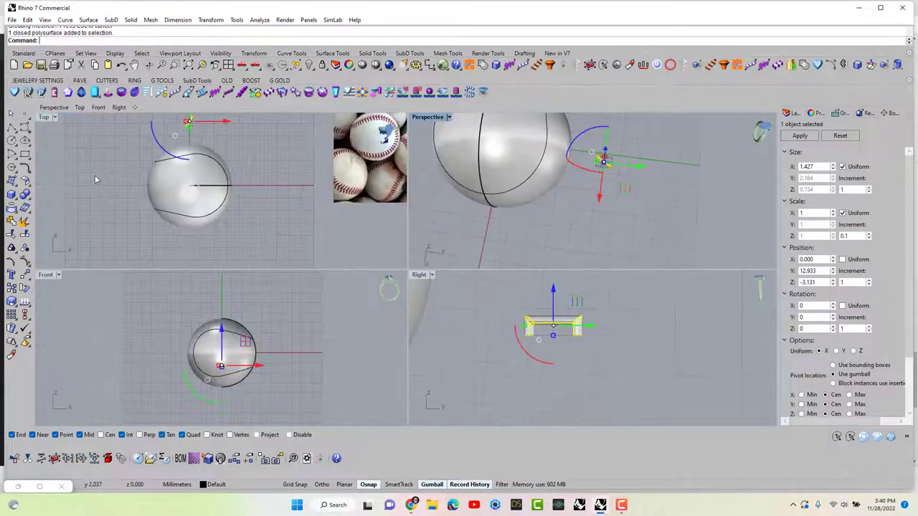
{"action": "double_click", "coordinate": [46, 120]}
{"action": "scroll", "coordinate": [220, 182], "scroll_direction": "down", "scroll_amount": 3}
{"action": "scroll", "coordinate": [287, 193], "scroll_direction": "up", "scroll_amount": 4}
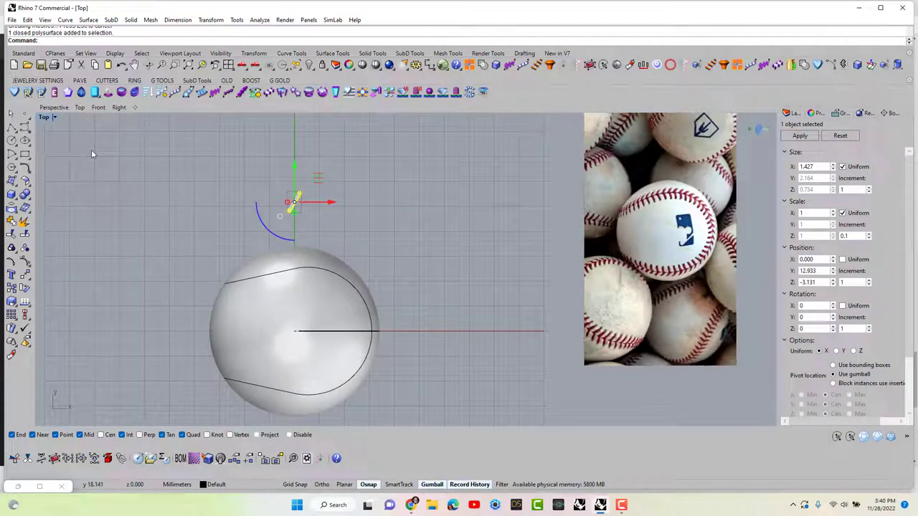
Mirror the stitch pipe in Top view across a plane from its upper end to the right
{"action": "key", "text": "ctrl+shift+m"}
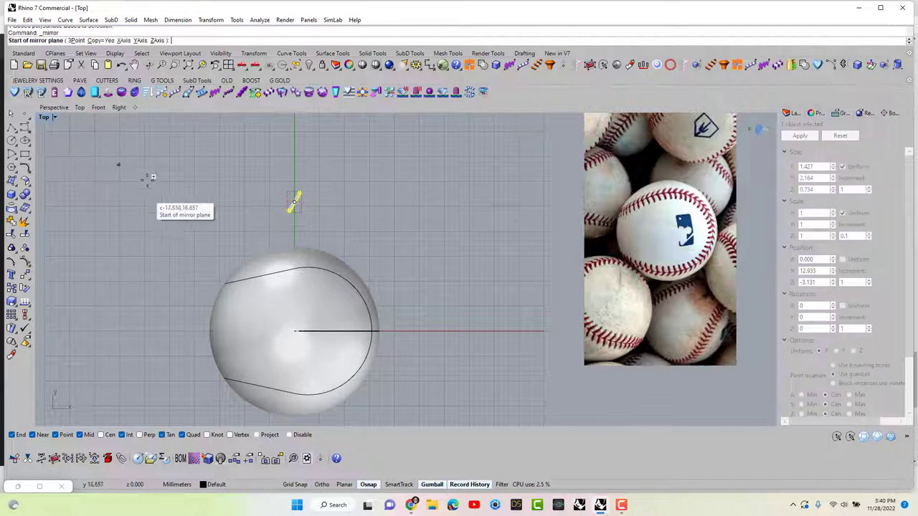
{"action": "scroll", "coordinate": [276, 183], "scroll_direction": "up", "scroll_amount": 3}
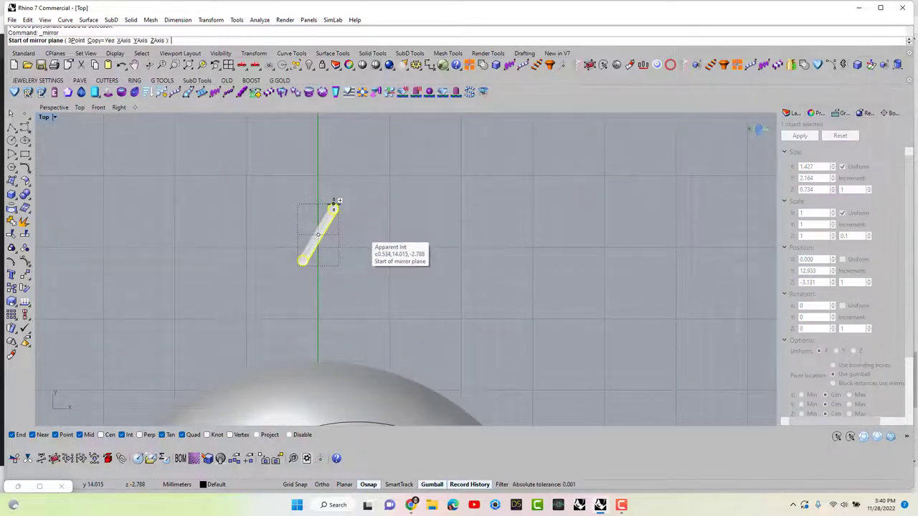
{"action": "left_click", "coordinate": [334, 204]}
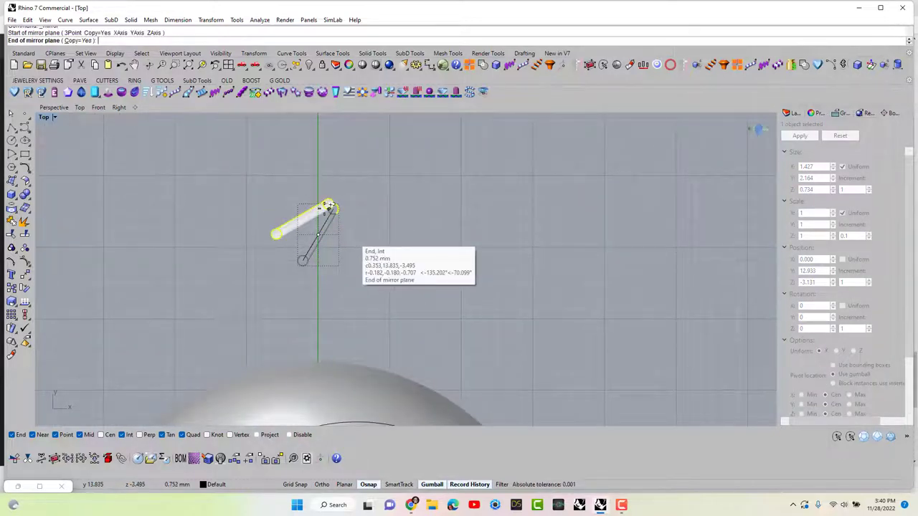
{"action": "left_click", "coordinate": [506, 207]}
{"action": "scroll", "coordinate": [202, 192], "scroll_direction": "down", "scroll_amount": 3}
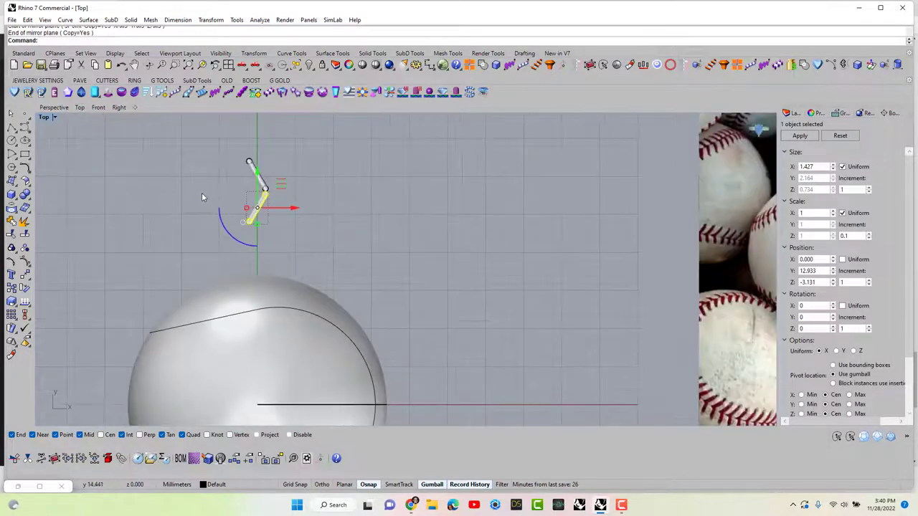
{"action": "key", "text": "Escape"}
{"action": "scroll", "coordinate": [260, 182], "scroll_direction": "up", "scroll_amount": 3}
{"action": "scroll", "coordinate": [235, 166], "scroll_direction": "down", "scroll_amount": 5}
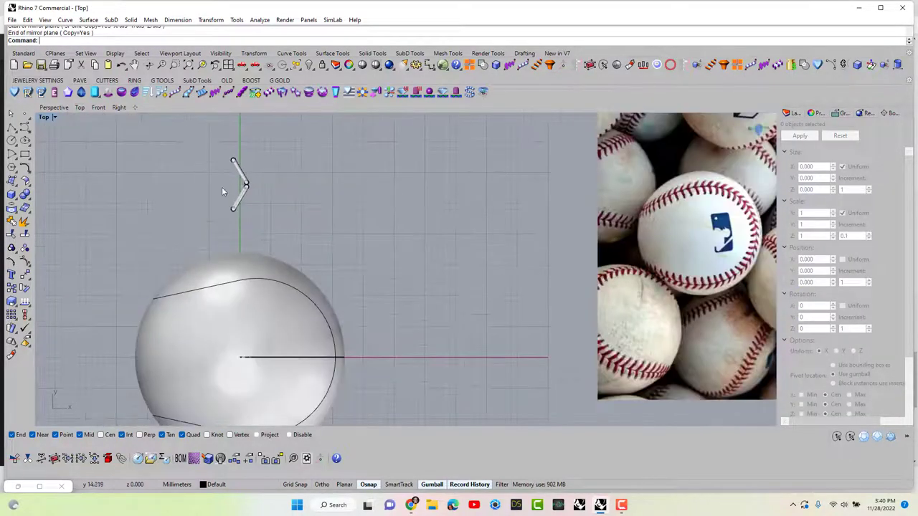
Scale the curve and both stitch pipes down to about 0.611 wide, accepting the history warning
{"action": "left_click_drag", "start_coordinate": [278, 231], "coordinate": [260, 200]}
{"action": "scroll", "coordinate": [272, 228], "scroll_direction": "up", "scroll_amount": 2}
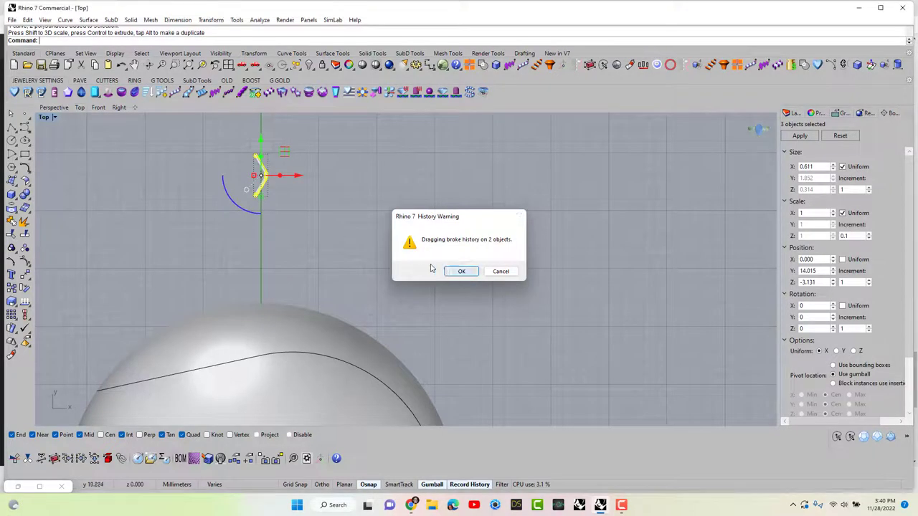
{"action": "left_click", "coordinate": [460, 271]}
{"action": "scroll", "coordinate": [332, 262], "scroll_direction": "down", "scroll_amount": 3}
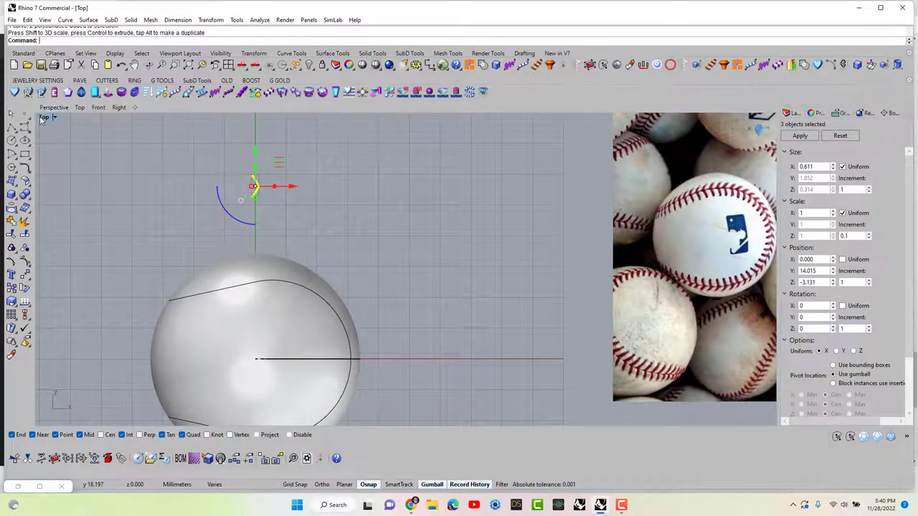
Maximize the Perspective view, orbit to the small stitch, and select the whole V-shaped stitch
{"action": "double_click", "coordinate": [43, 117]}
{"action": "double_click", "coordinate": [423, 118]}
{"action": "right_click_drag", "start_coordinate": [458, 216], "coordinate": [450, 231]}
{"action": "key", "text": "Escape"}
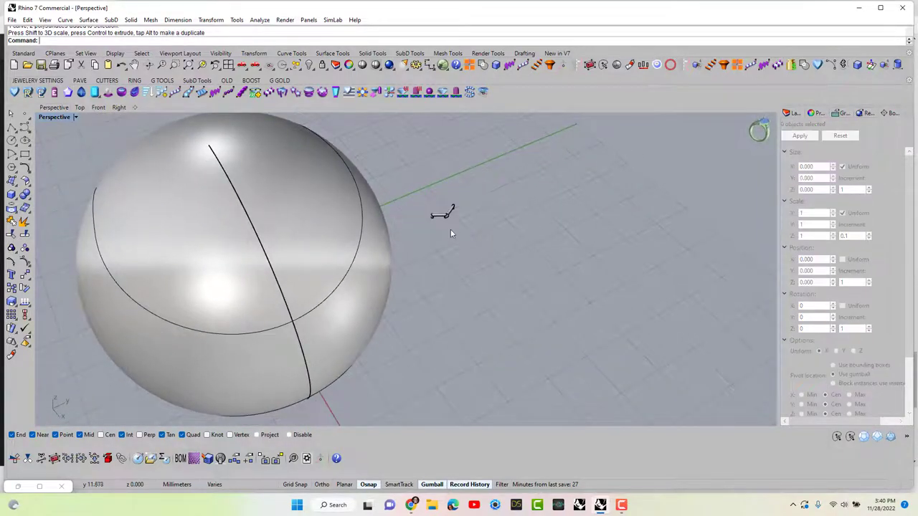
{"action": "scroll", "coordinate": [449, 226], "scroll_direction": "up", "scroll_amount": 3}
{"action": "scroll", "coordinate": [431, 247], "scroll_direction": "down", "scroll_amount": 3}
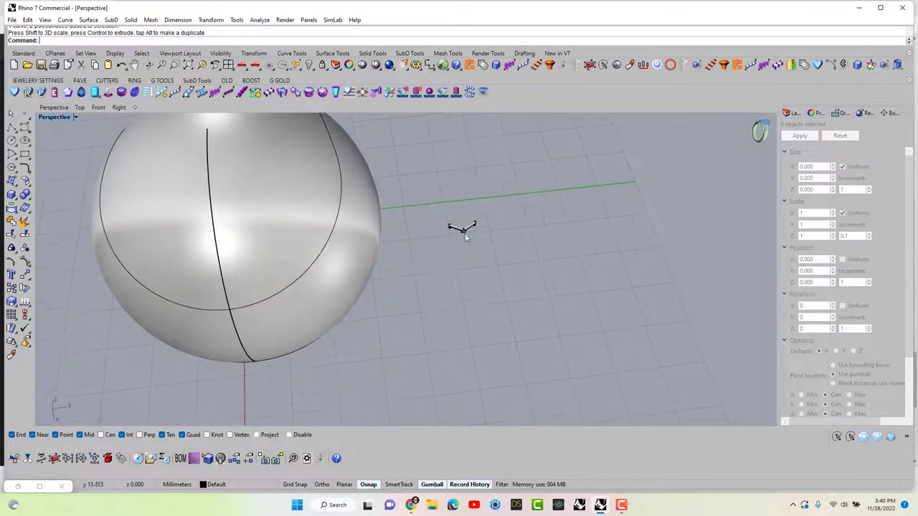
{"action": "scroll", "coordinate": [463, 231], "scroll_direction": "up", "scroll_amount": 4}
{"action": "scroll", "coordinate": [470, 247], "scroll_direction": "down", "scroll_amount": 3}
{"action": "right_click_drag", "start_coordinate": [464, 250], "coordinate": [374, 200]}
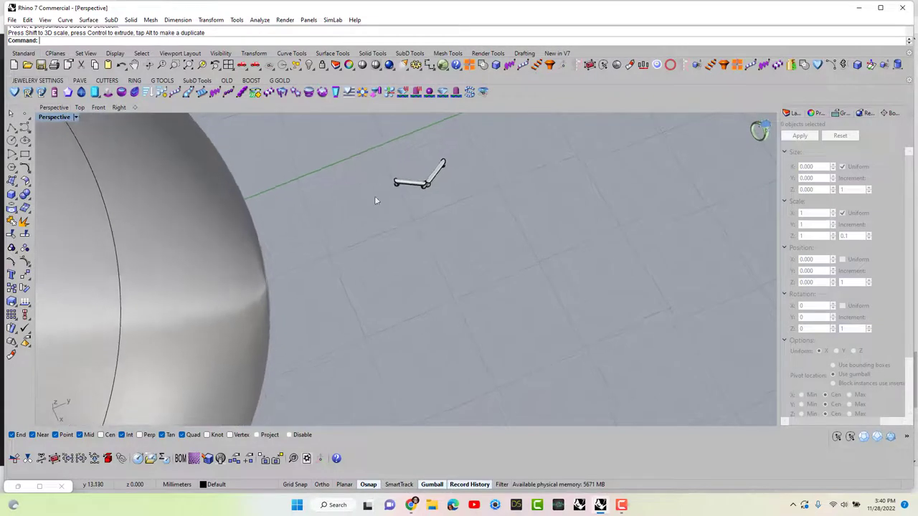
{"action": "left_click_drag", "start_coordinate": [471, 210], "coordinate": [388, 154]}
{"action": "scroll", "coordinate": [428, 242], "scroll_direction": "down", "scroll_amount": 3}
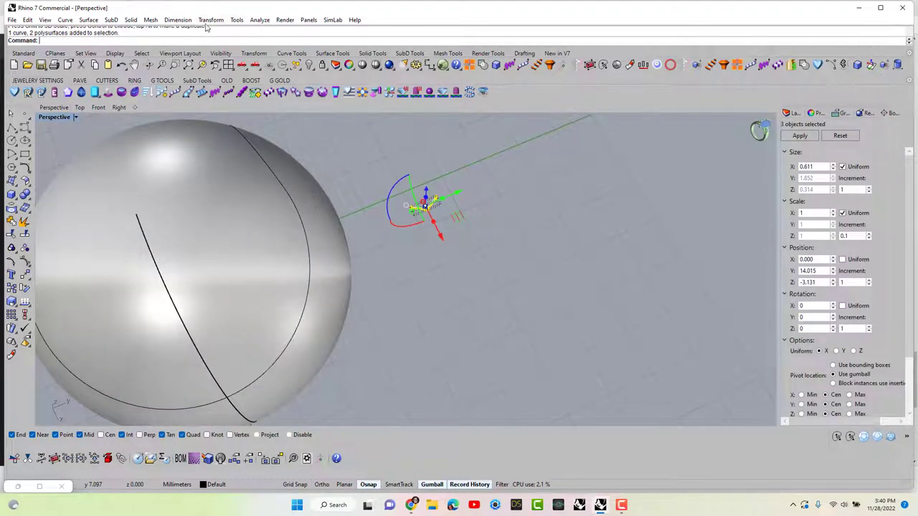
Start ArrayCrvOnSrf from the Transform menu and set the stitch's base point
{"action": "left_click", "coordinate": [213, 20]}
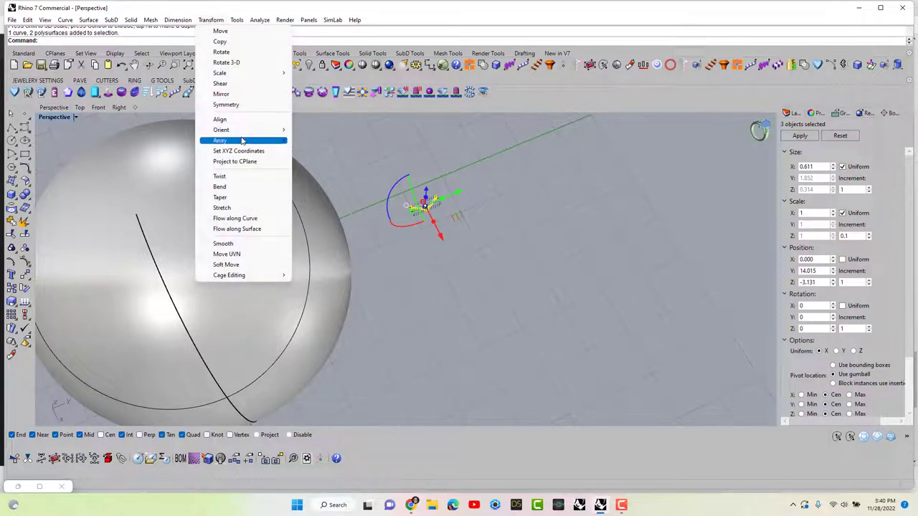
{"action": "mouse_move", "coordinate": [242, 141]}
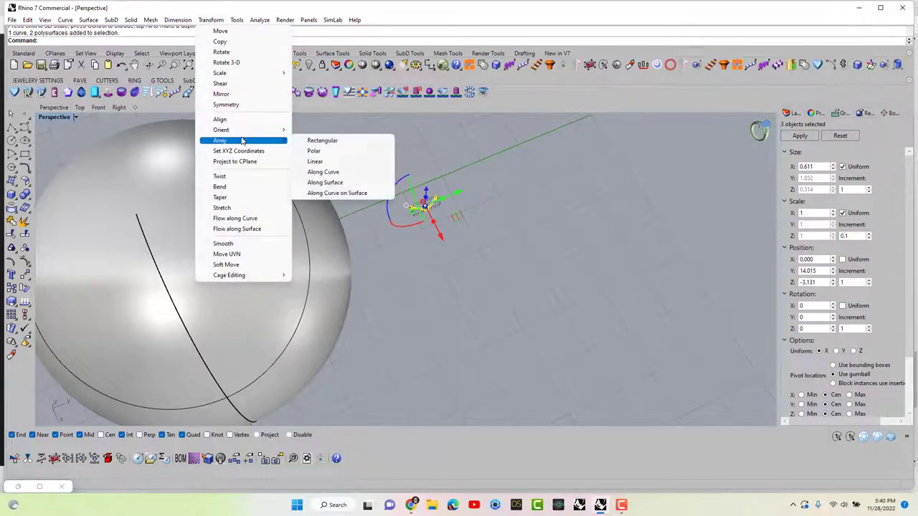
{"action": "left_click", "coordinate": [341, 195]}
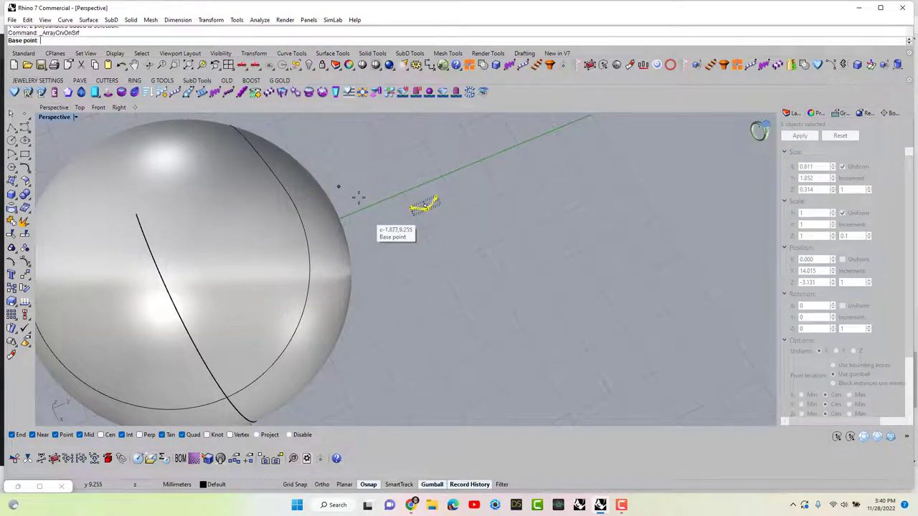
{"action": "scroll", "coordinate": [426, 202], "scroll_direction": "up", "scroll_amount": 3}
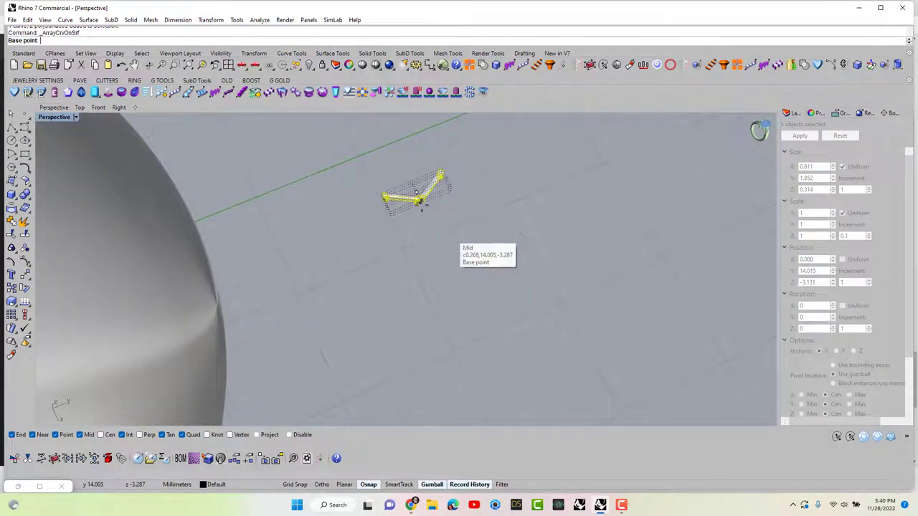
{"action": "scroll", "coordinate": [420, 203], "scroll_direction": "up", "scroll_amount": 3}
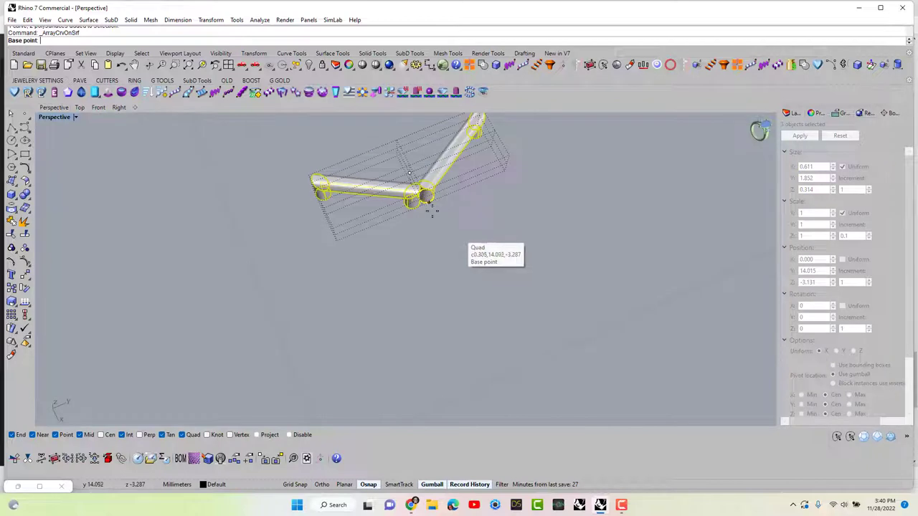
{"action": "left_click", "coordinate": [421, 202]}
{"action": "scroll", "coordinate": [428, 200], "scroll_direction": "down", "scroll_amount": 5}
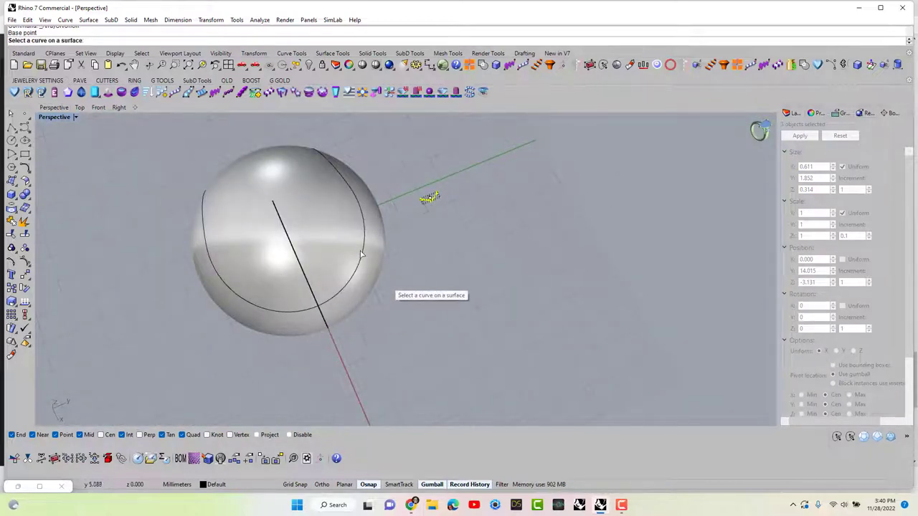
Array the stitch along the seam curve on the sphere, dividing it into 80 copies
{"action": "left_click", "coordinate": [360, 255]}
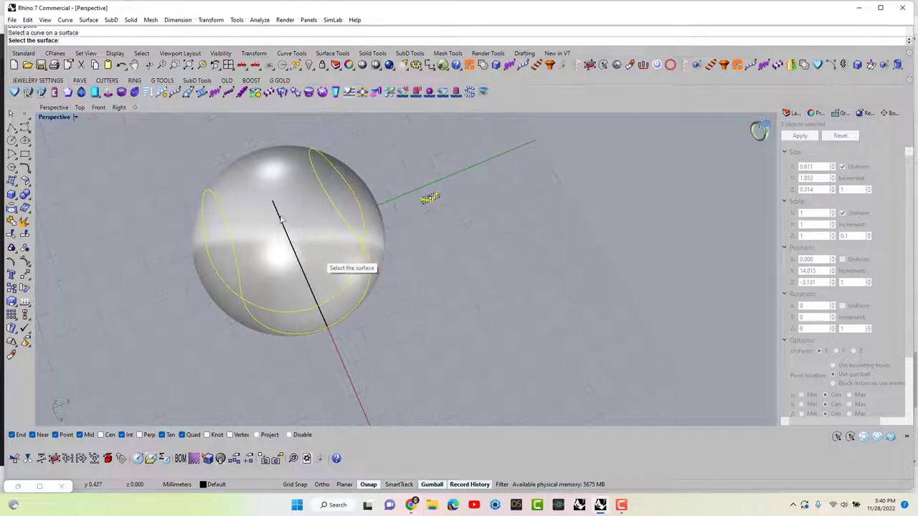
{"action": "left_click", "coordinate": [282, 193]}
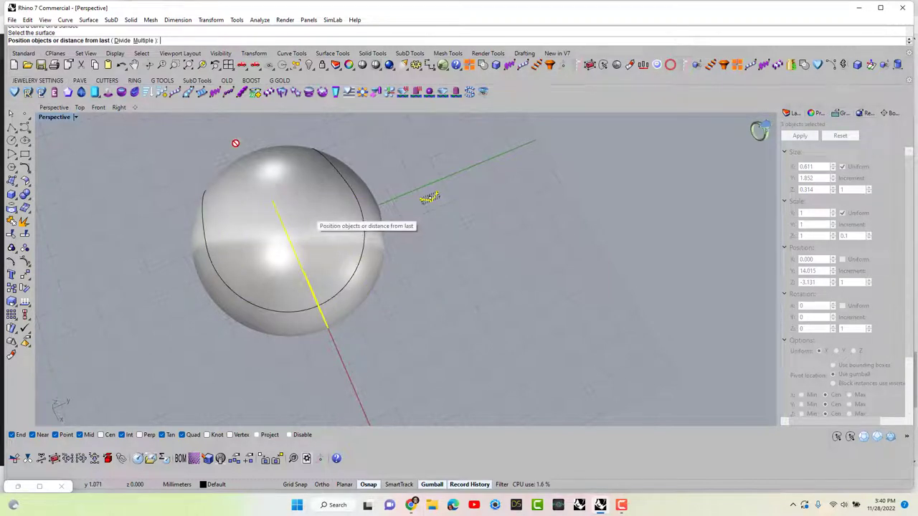
{"action": "left_click", "coordinate": [121, 40]}
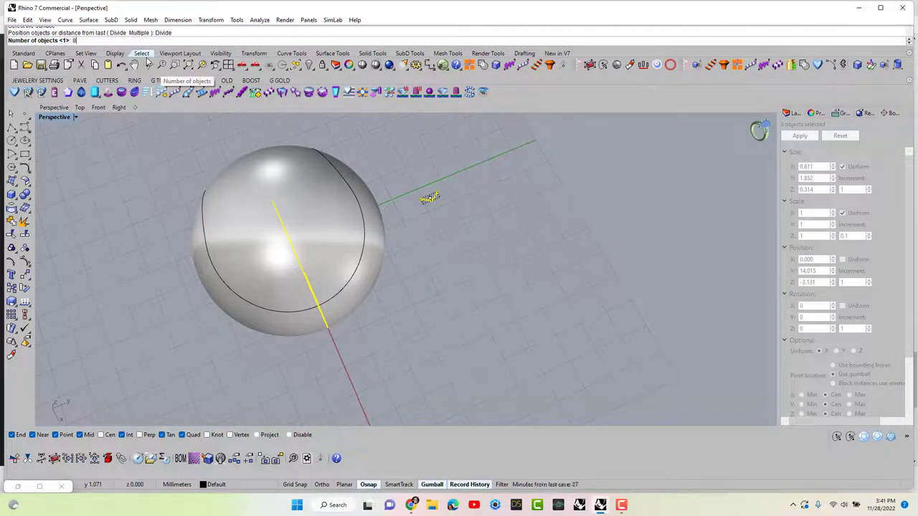
{"action": "type", "text": "80"}
{"action": "key", "text": "Return"}
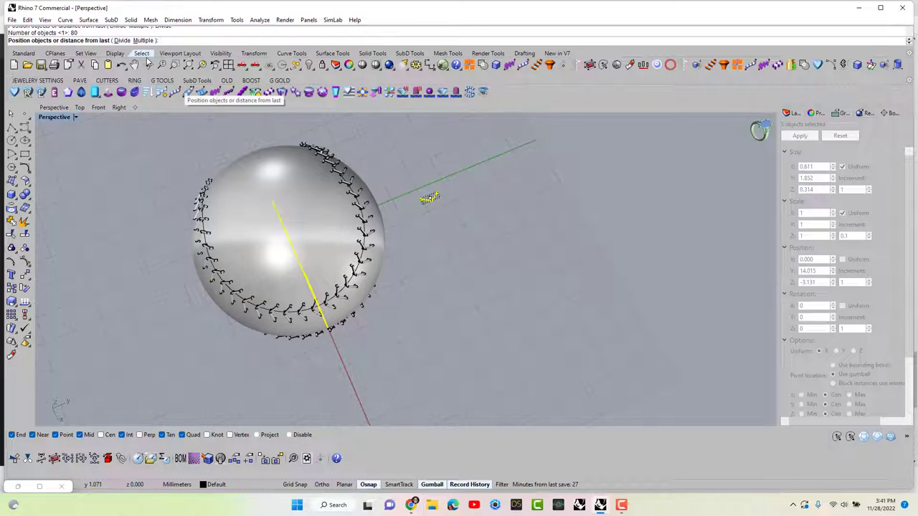
{"action": "right_click_drag", "start_coordinate": [237, 230], "coordinate": [342, 220]}
{"action": "scroll", "coordinate": [340, 308], "scroll_direction": "up", "scroll_amount": 3}
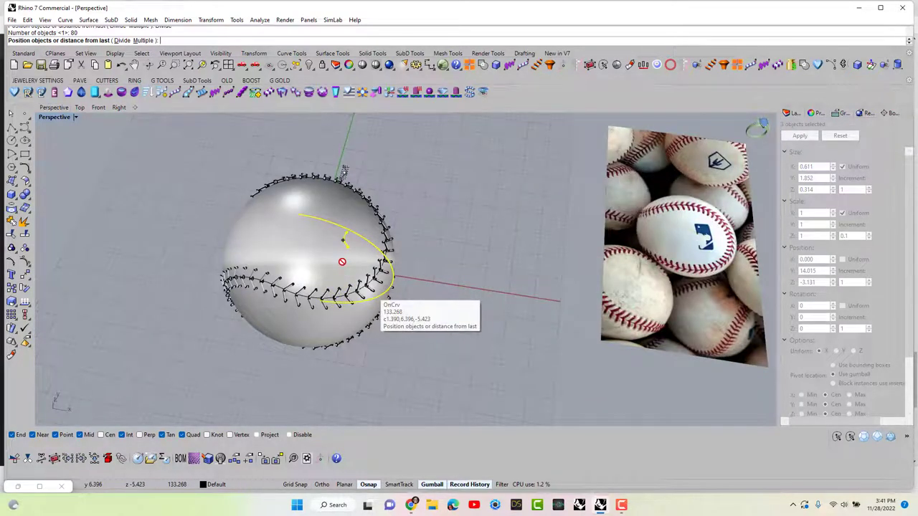
{"action": "key", "text": "Return"}
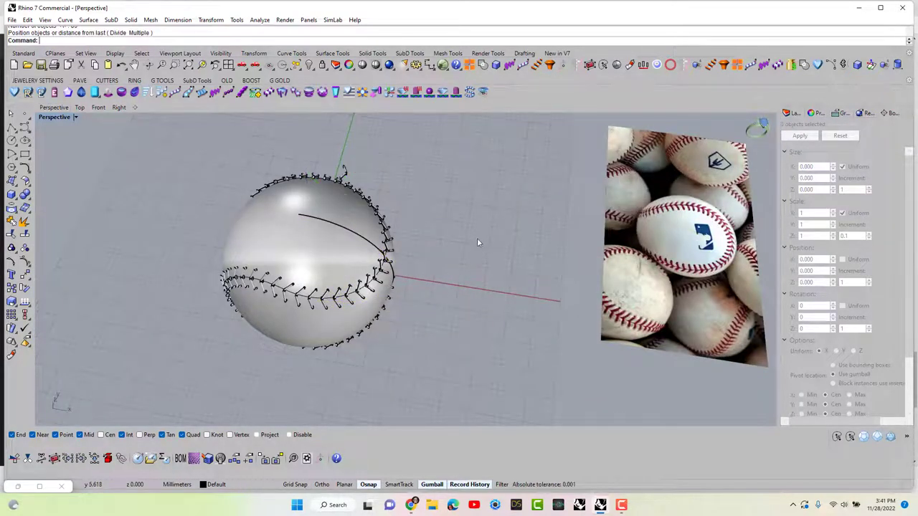
Inspect the 80-stitch array around the ball, then undo it
{"action": "right_click_drag", "start_coordinate": [478, 243], "coordinate": [504, 236]}
{"action": "scroll", "coordinate": [347, 199], "scroll_direction": "up", "scroll_amount": 5}
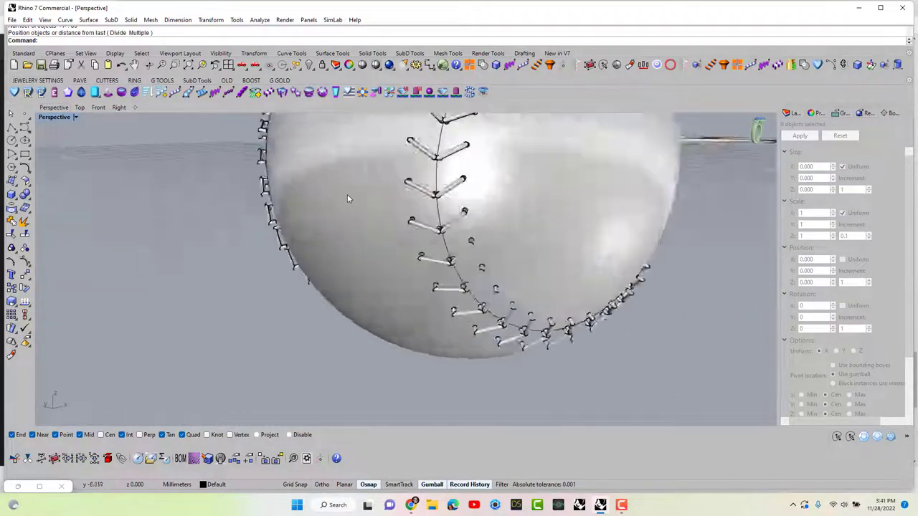
{"action": "scroll", "coordinate": [348, 199], "scroll_direction": "up", "scroll_amount": 3}
{"action": "scroll", "coordinate": [348, 198], "scroll_direction": "down", "scroll_amount": 3}
{"action": "right_click_drag", "start_coordinate": [348, 199], "coordinate": [438, 295]}
{"action": "key", "text": "ctrl+z"}
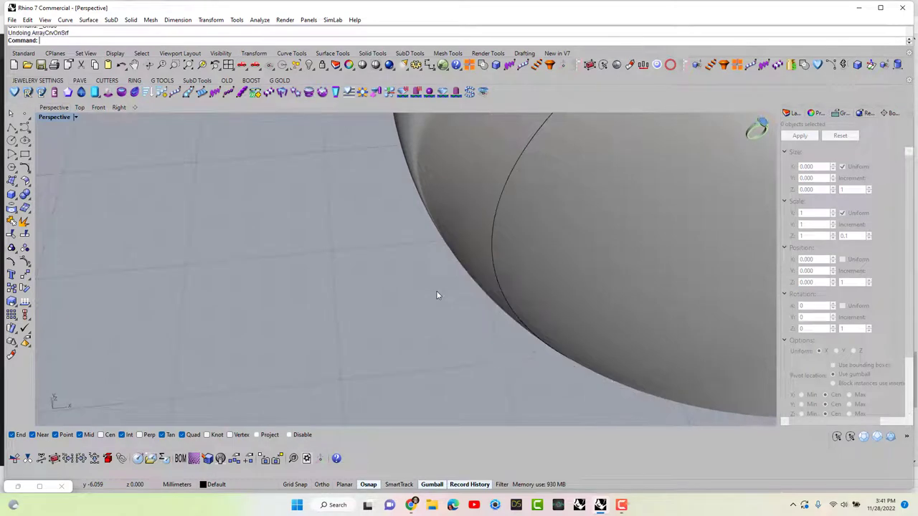
Repeat ArrayCrvOnSrf and select the V-shaped stitch as the object to array
{"action": "scroll", "coordinate": [437, 294], "scroll_direction": "down", "scroll_amount": 6}
{"action": "right_click_drag", "start_coordinate": [317, 220], "coordinate": [526, 148]}
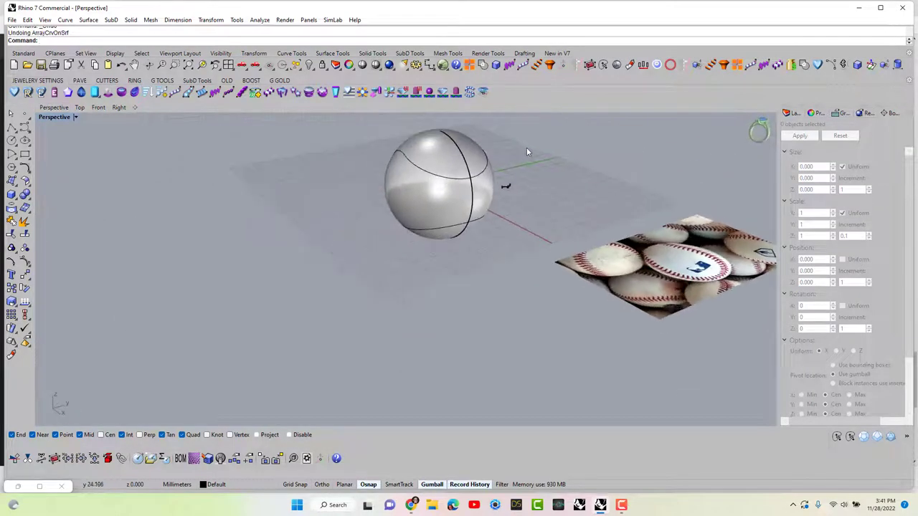
{"action": "scroll", "coordinate": [485, 307], "scroll_direction": "up", "scroll_amount": 4}
{"action": "right_click_drag", "start_coordinate": [486, 307], "coordinate": [488, 270]}
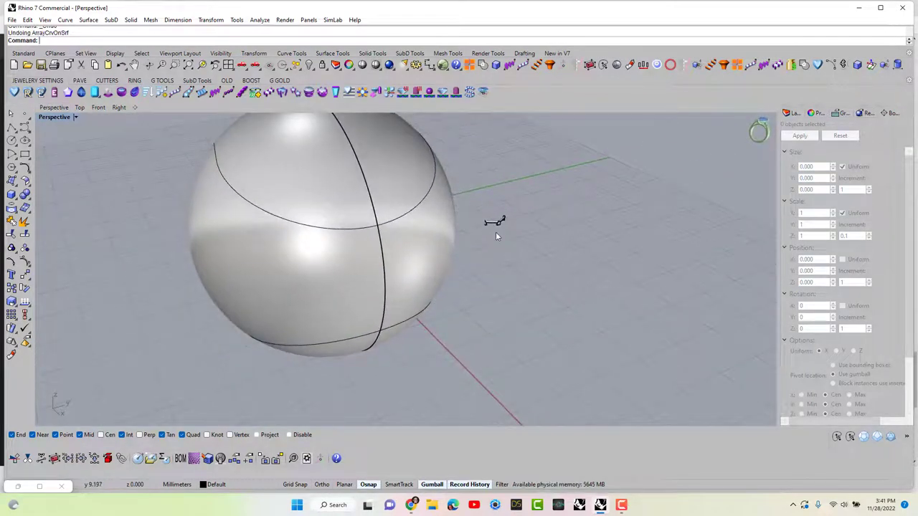
{"action": "key", "text": "Return"}
{"action": "scroll", "coordinate": [495, 229], "scroll_direction": "up", "scroll_amount": 2}
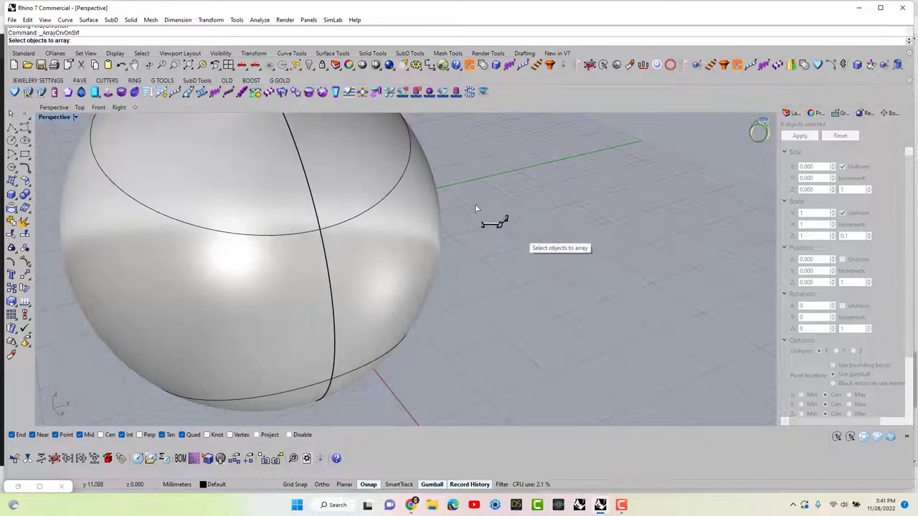
{"action": "left_click_drag", "start_coordinate": [469, 196], "coordinate": [567, 265]}
{"action": "scroll", "coordinate": [484, 236], "scroll_direction": "up", "scroll_amount": 2}
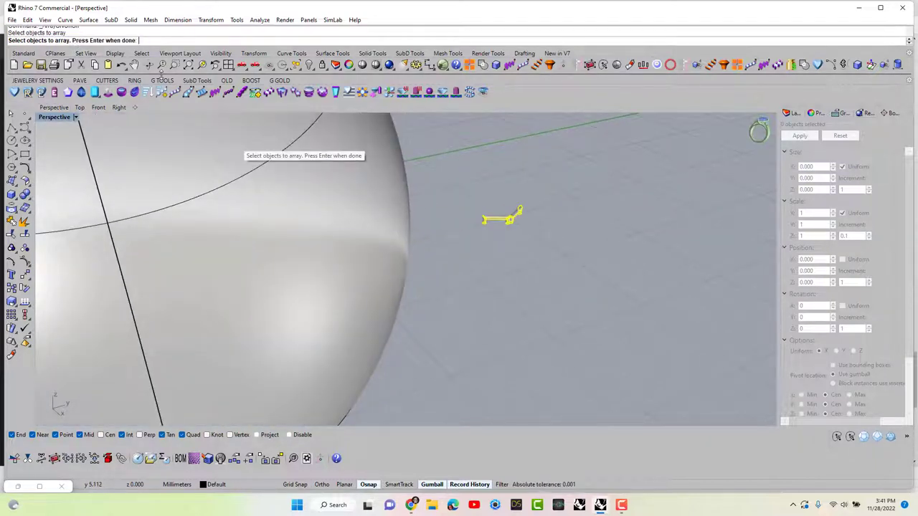
{"action": "key", "text": "Return"}
Set the base point, seam curve and sphere, and divide the seam into 85 stitches
{"action": "scroll", "coordinate": [532, 235], "scroll_direction": "up", "scroll_amount": 2}
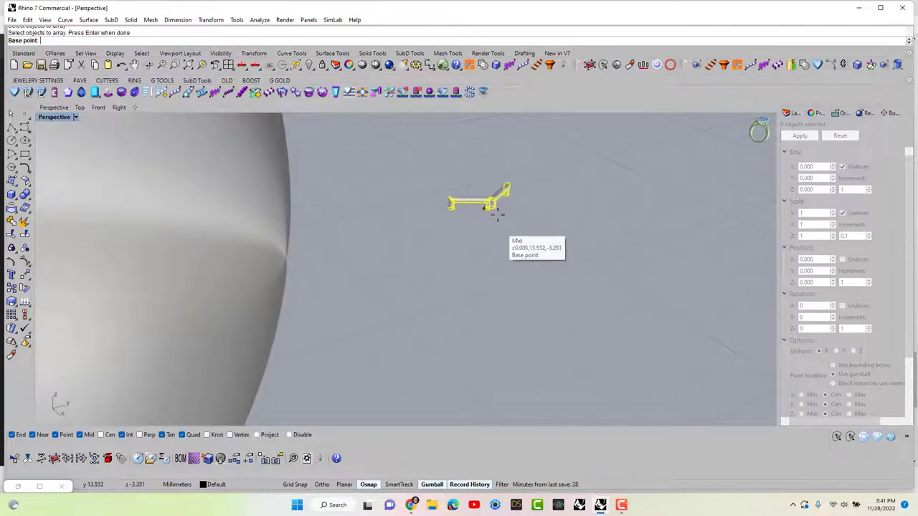
{"action": "scroll", "coordinate": [481, 205], "scroll_direction": "up", "scroll_amount": 5}
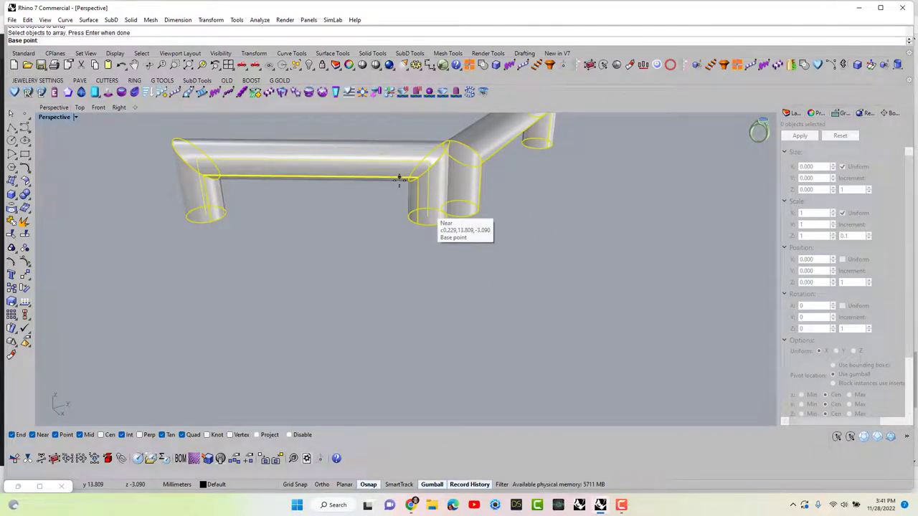
{"action": "left_click", "coordinate": [399, 180]}
{"action": "scroll", "coordinate": [444, 229], "scroll_direction": "down", "scroll_amount": 8}
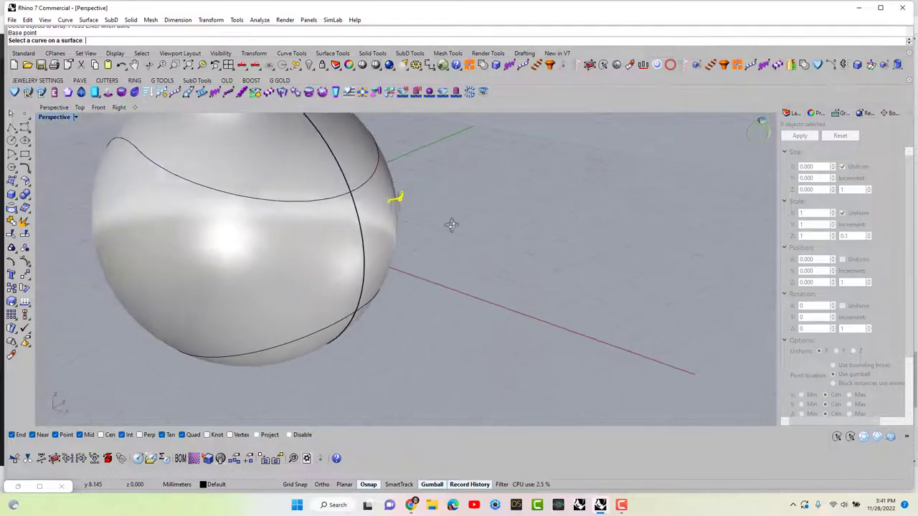
{"action": "scroll", "coordinate": [451, 226], "scroll_direction": "up", "scroll_amount": 1}
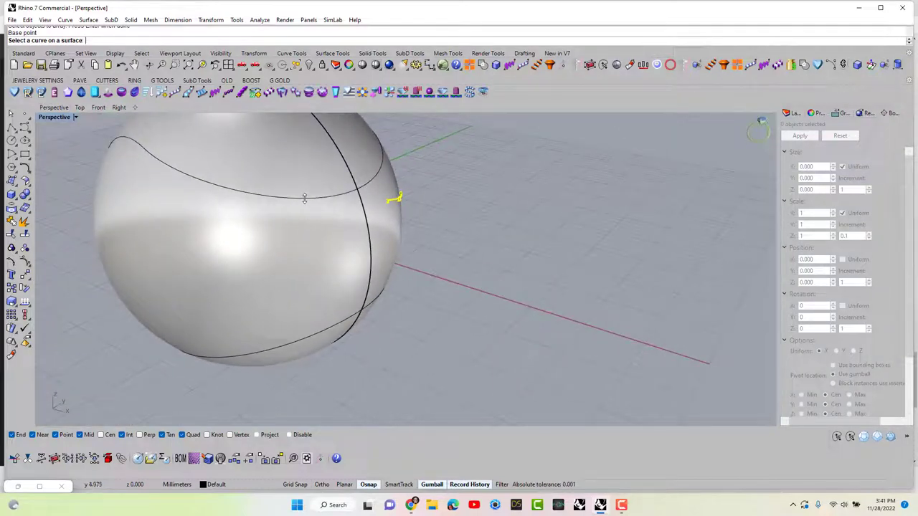
{"action": "left_click", "coordinate": [331, 197]}
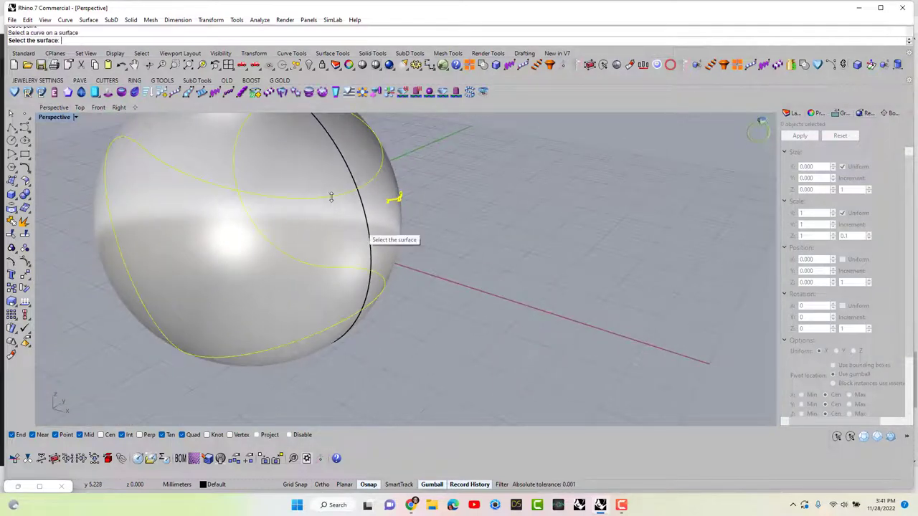
{"action": "left_click", "coordinate": [335, 232]}
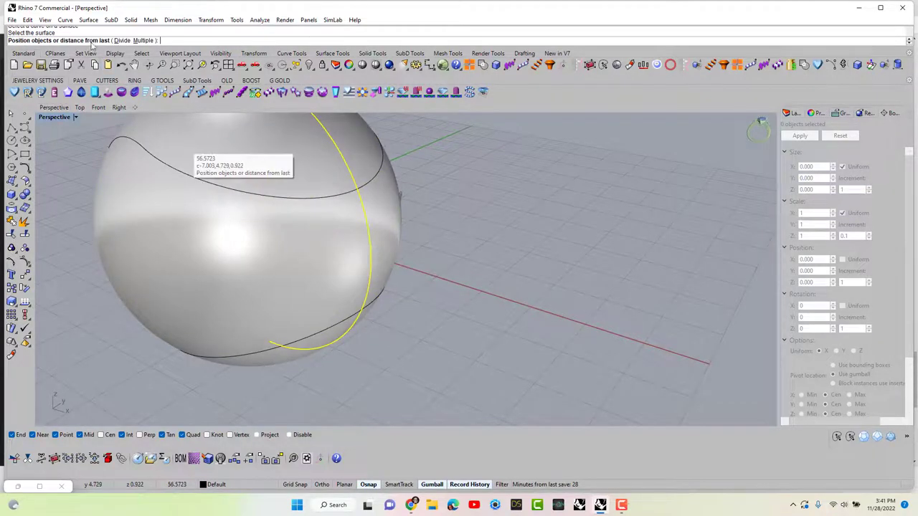
{"action": "left_click", "coordinate": [121, 40]}
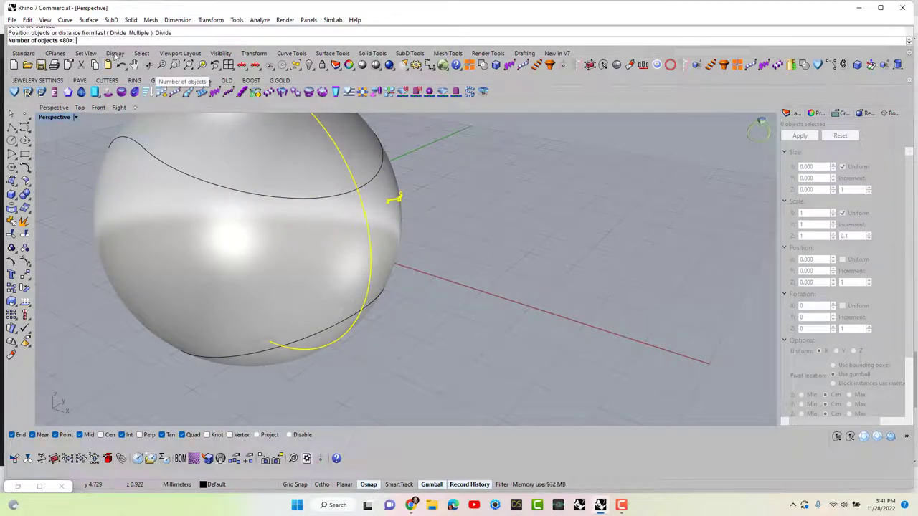
{"action": "key", "text": "Return"}
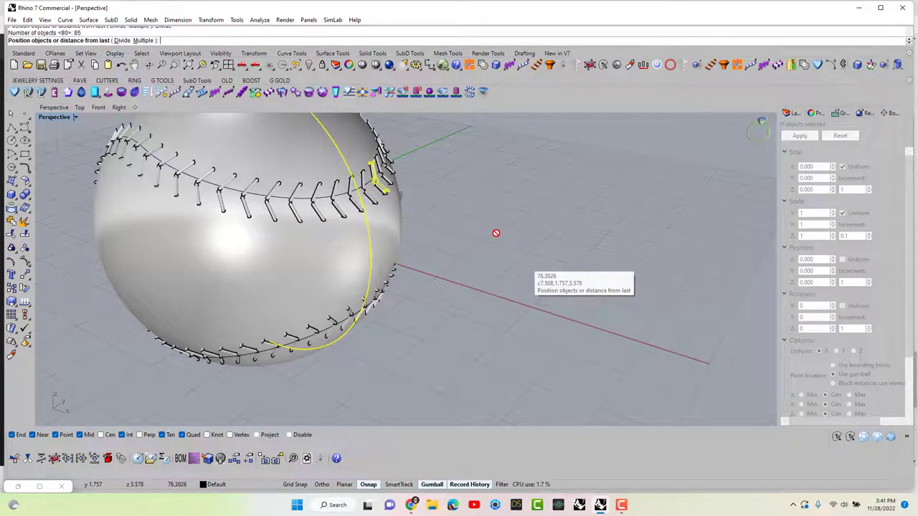
{"action": "key", "text": "Return"}
{"action": "scroll", "coordinate": [495, 233], "scroll_direction": "down", "scroll_amount": 5}
{"action": "right_click_drag", "start_coordinate": [496, 233], "coordinate": [372, 259]}
{"action": "scroll", "coordinate": [424, 281], "scroll_direction": "up", "scroll_amount": 5}
{"action": "scroll", "coordinate": [372, 260], "scroll_direction": "down", "scroll_amount": 3}
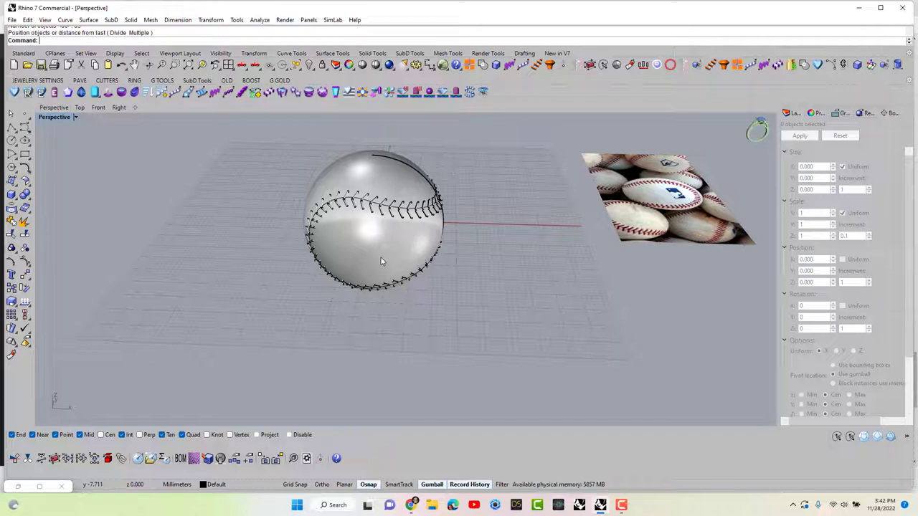
{"action": "right_click_drag", "start_coordinate": [401, 271], "coordinate": [409, 228]}
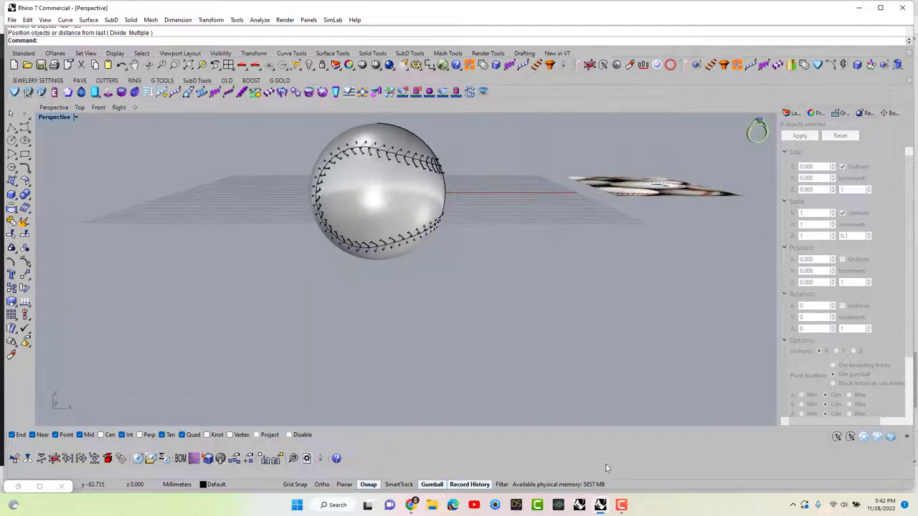